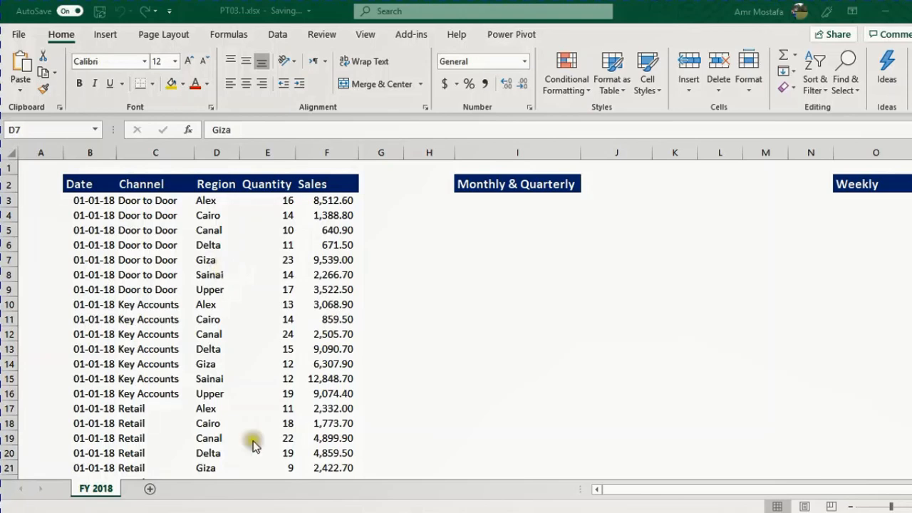
Step: Look over the Date, Channel, Region, Quantity and Sales headers of the source data
{"action": "left_click", "coordinate": [89, 187]}
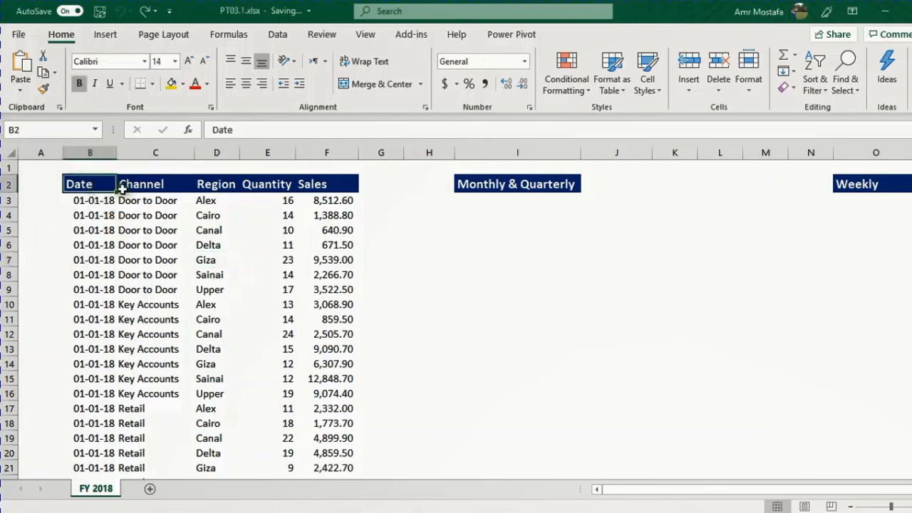
{"action": "left_click", "coordinate": [128, 184]}
{"action": "left_click", "coordinate": [231, 185]}
{"action": "left_click", "coordinate": [267, 184]}
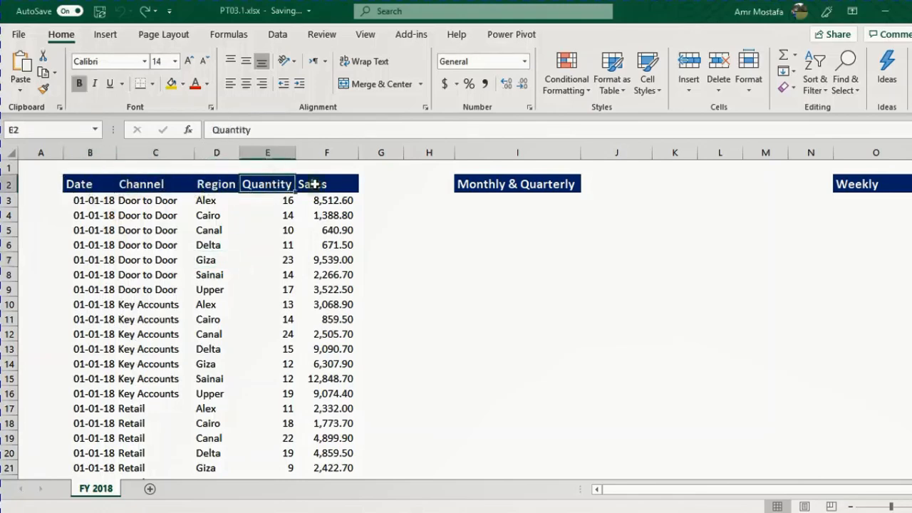
{"action": "left_click", "coordinate": [314, 184]}
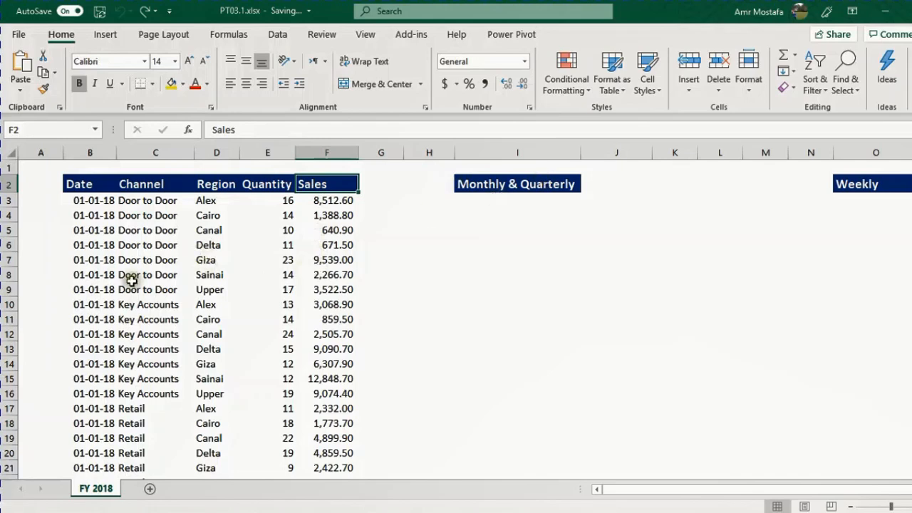
Step: Create a PivotTable from the sales data range B2:F10212, placed at cell I7 of the existing FY 2018 worksheet
{"action": "left_click", "coordinate": [216, 320]}
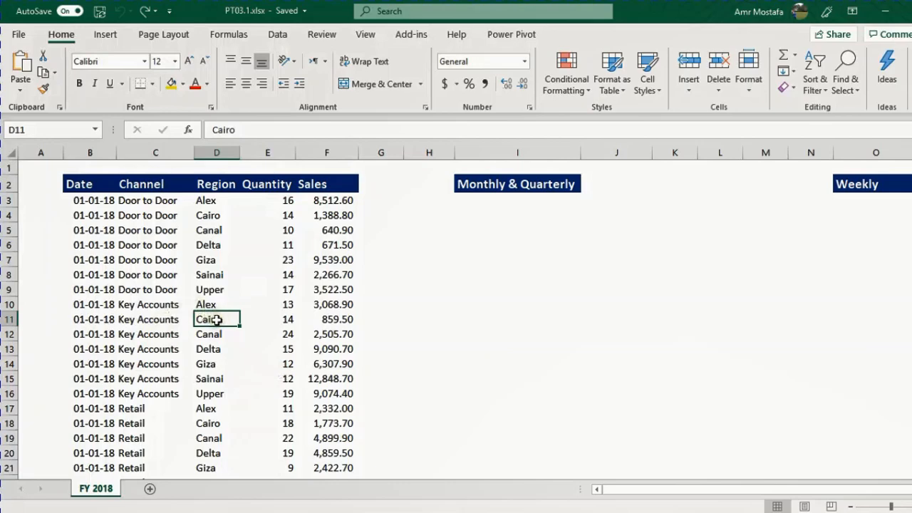
{"action": "key", "text": "alt"}
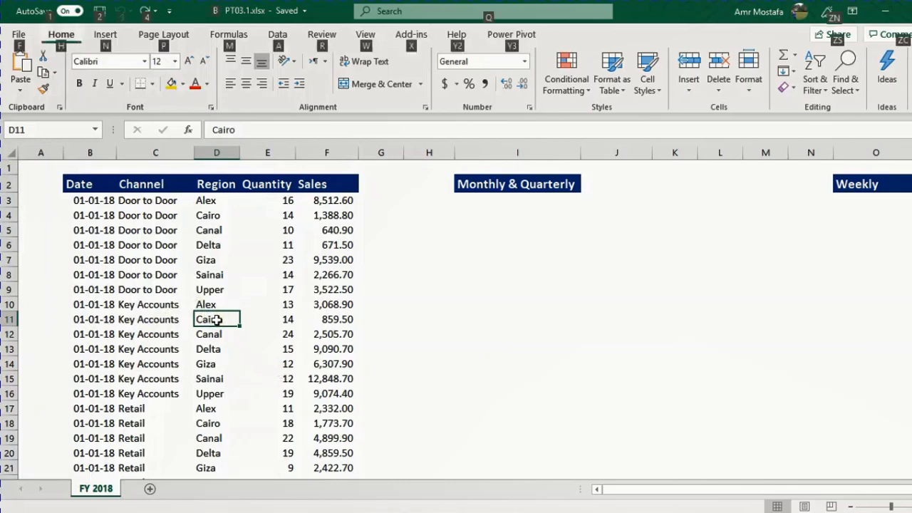
{"action": "key", "text": "n"}
{"action": "key", "text": "v"}
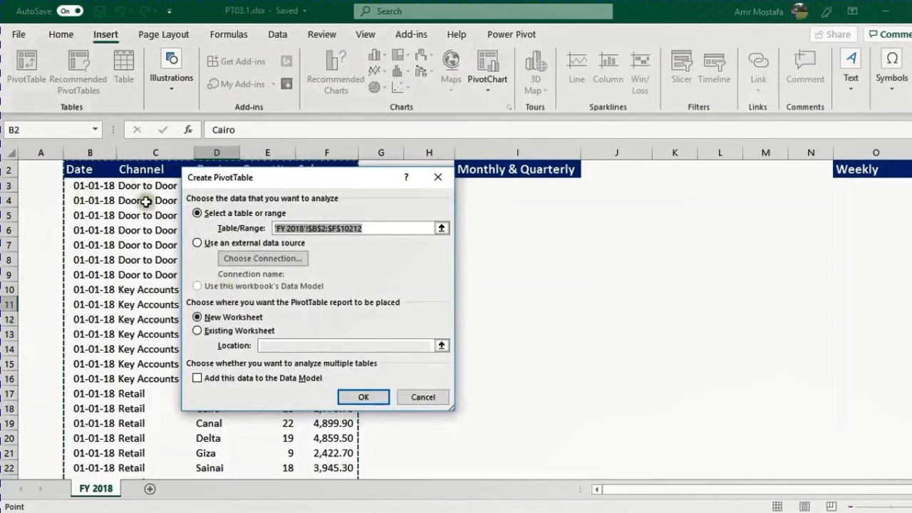
{"action": "left_click", "coordinate": [200, 332]}
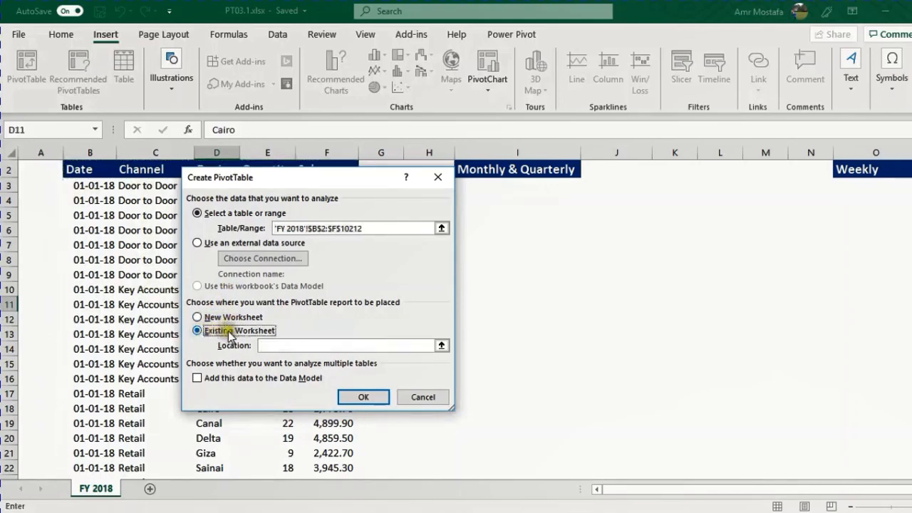
{"action": "left_click_drag", "start_coordinate": [406, 177], "coordinate": [363, 202]}
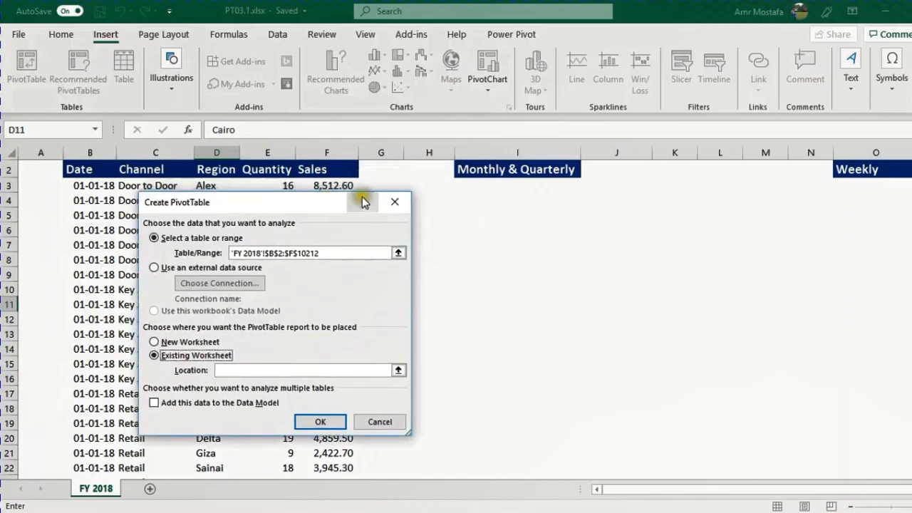
{"action": "left_click", "coordinate": [507, 244]}
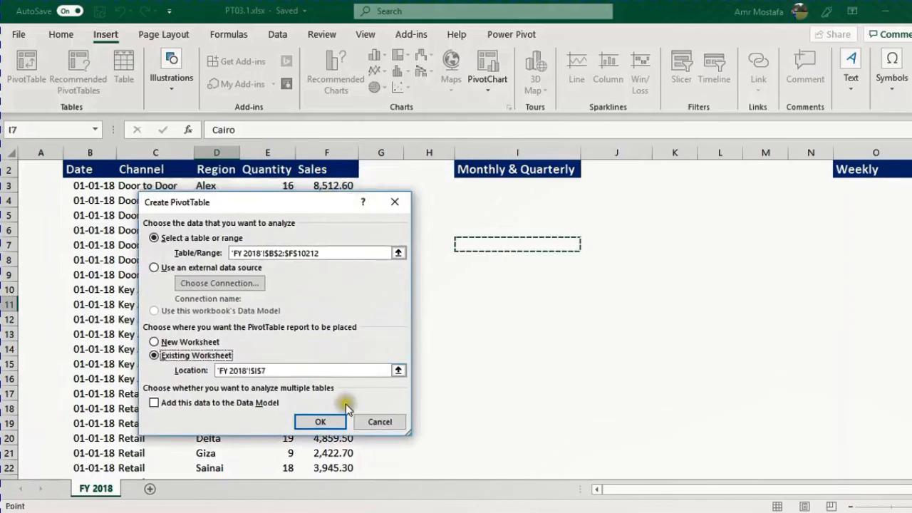
{"action": "left_click", "coordinate": [333, 424]}
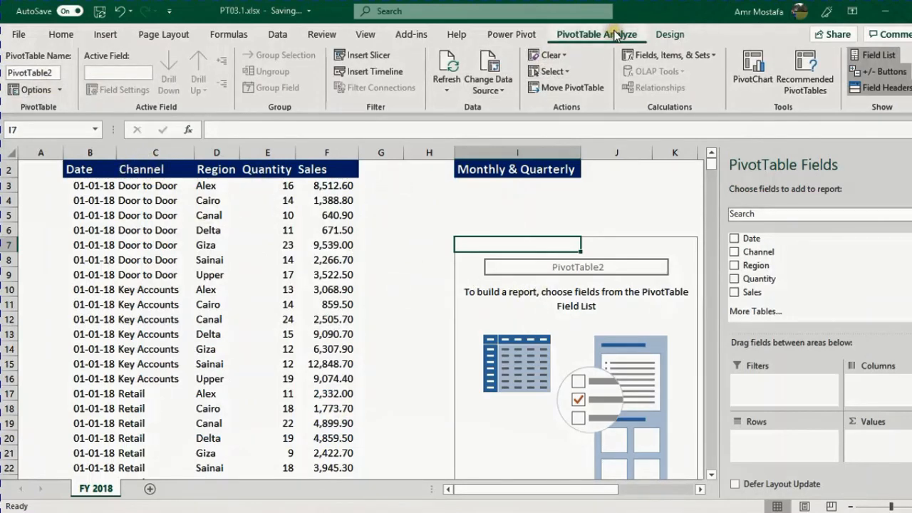
Step: Name the PivotTable SlaesMonthly and add the Sales field to its values
{"action": "left_click", "coordinate": [46, 72]}
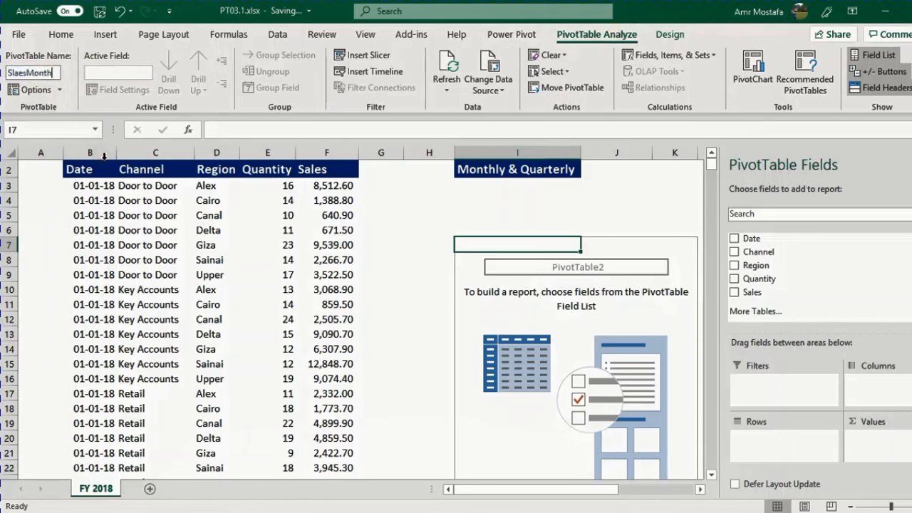
{"action": "key", "text": "Return"}
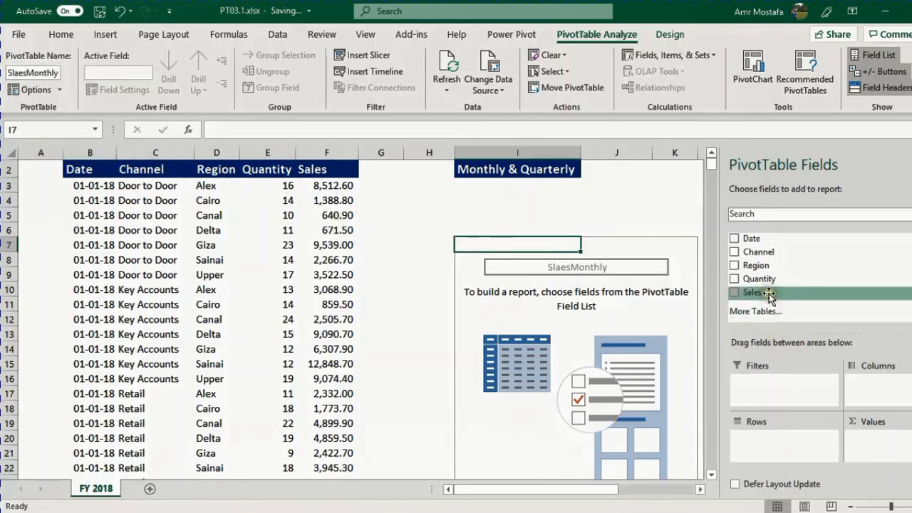
{"action": "left_click_drag", "start_coordinate": [769, 295], "coordinate": [871, 443]}
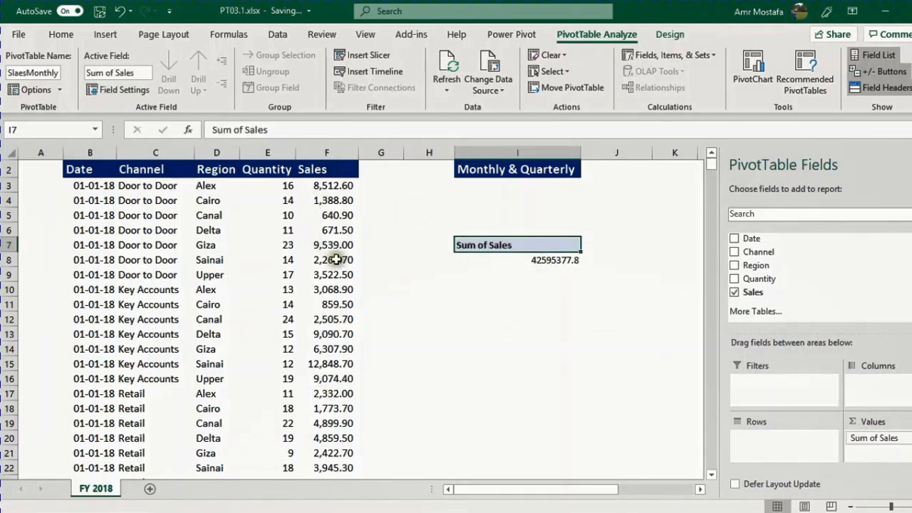
Step: Set the number format of the summed sales value to Currency with the $ symbol and 0 decimal places
{"action": "left_click", "coordinate": [549, 261]}
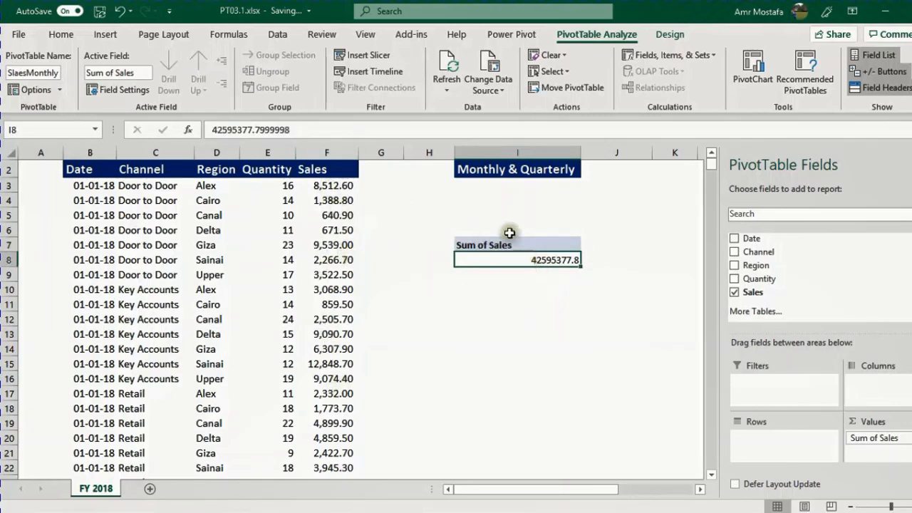
{"action": "right_click", "coordinate": [549, 260]}
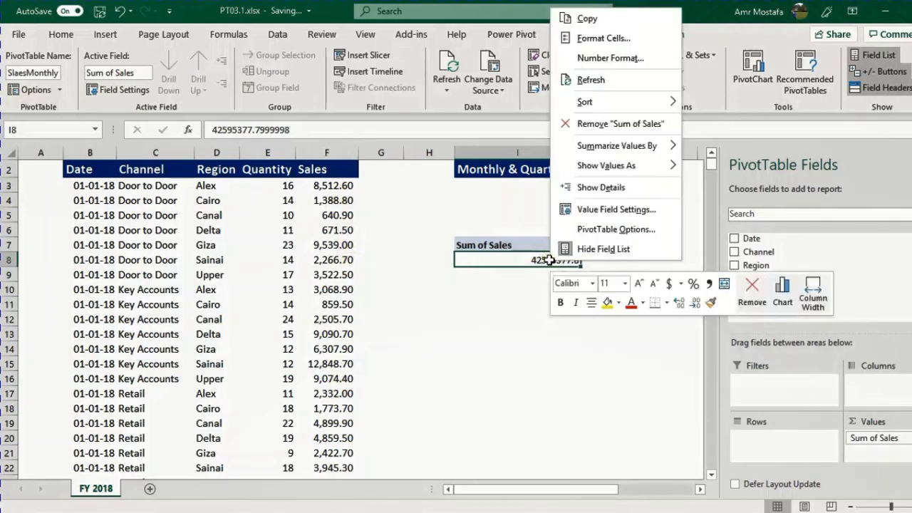
{"action": "left_click", "coordinate": [592, 58]}
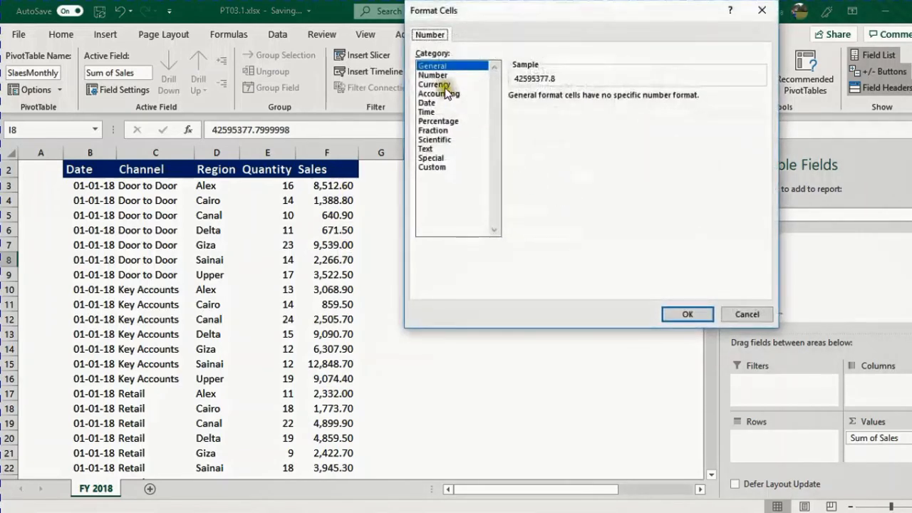
{"action": "left_click", "coordinate": [436, 84]}
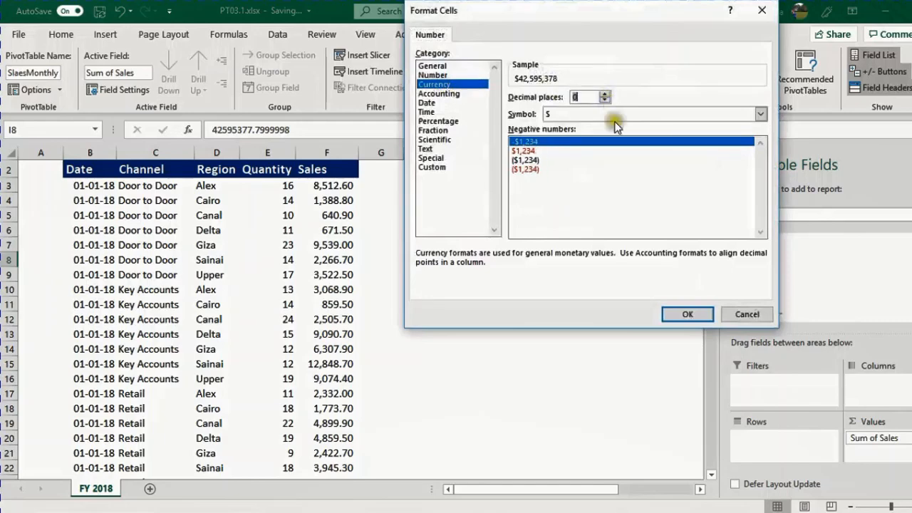
{"action": "left_click", "coordinate": [685, 316]}
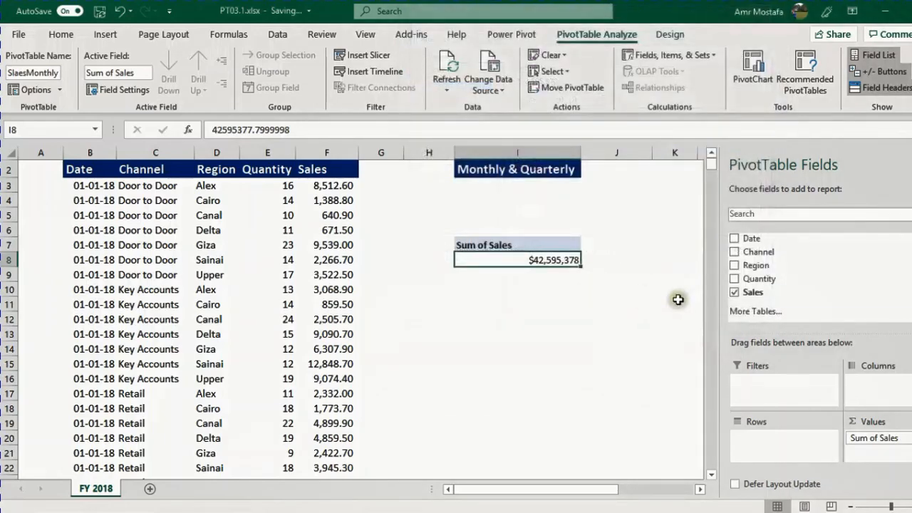
Step: Add the Date field to the PivotTable rows and check the dates offered in its filter list
{"action": "left_click_drag", "start_coordinate": [777, 257], "coordinate": [798, 436]}
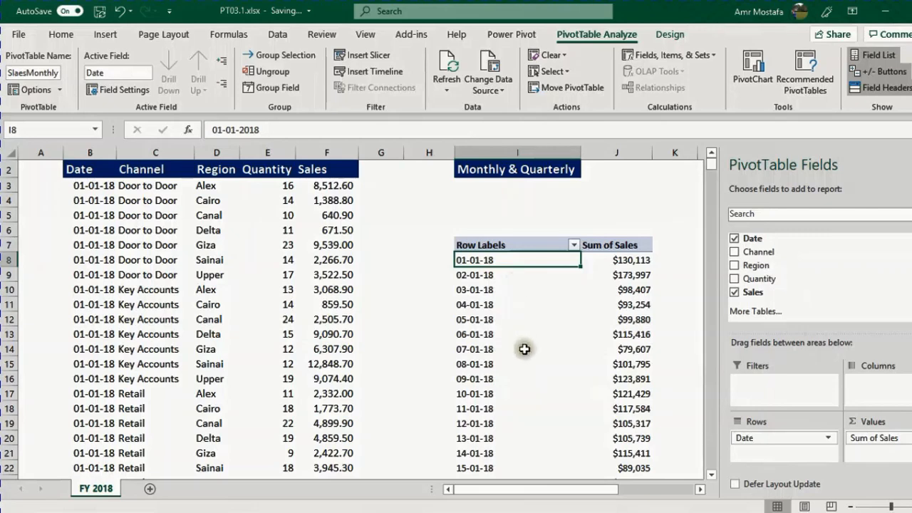
{"action": "left_click", "coordinate": [574, 246]}
{"action": "left_click_drag", "start_coordinate": [556, 373], "coordinate": [561, 469]}
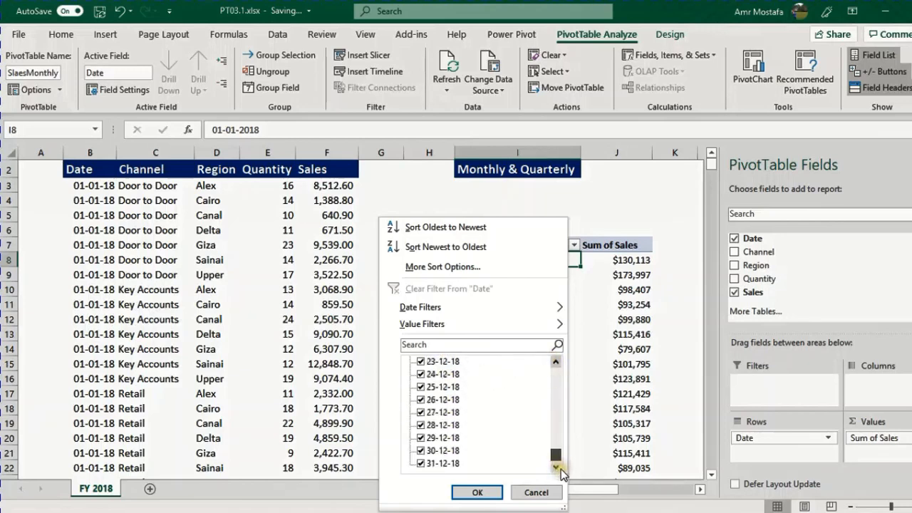
{"action": "left_click", "coordinate": [533, 492]}
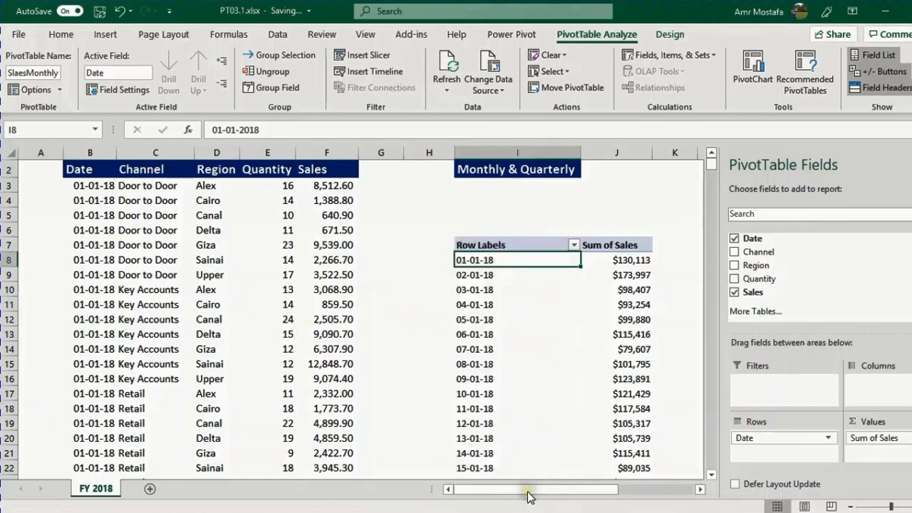
Step: Group the PivotTable's date rows by Months and select the sales values from January to December
{"action": "left_click", "coordinate": [487, 289]}
{"action": "right_click", "coordinate": [488, 289]}
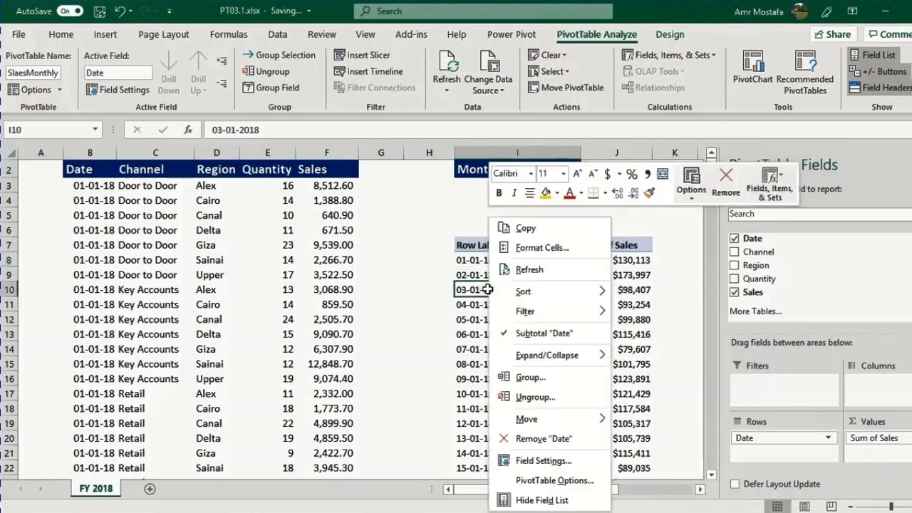
{"action": "left_click", "coordinate": [482, 290]}
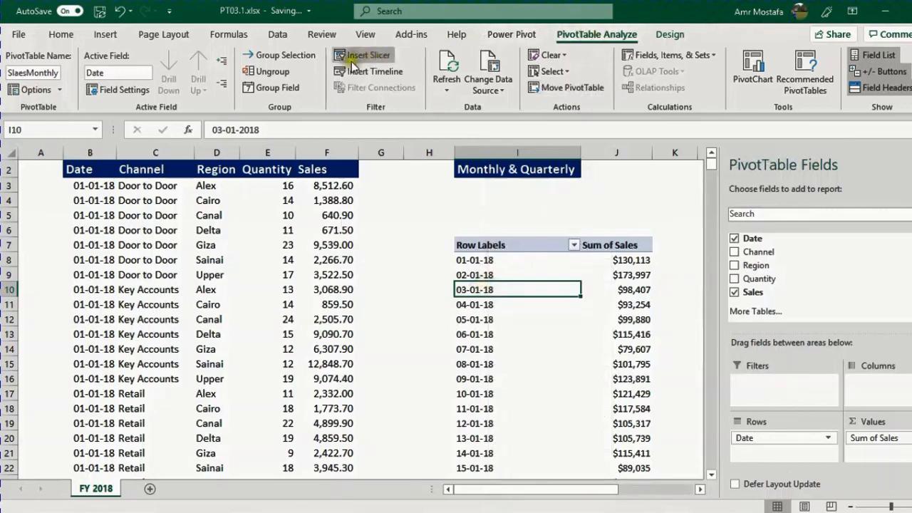
{"action": "left_click", "coordinate": [277, 88]}
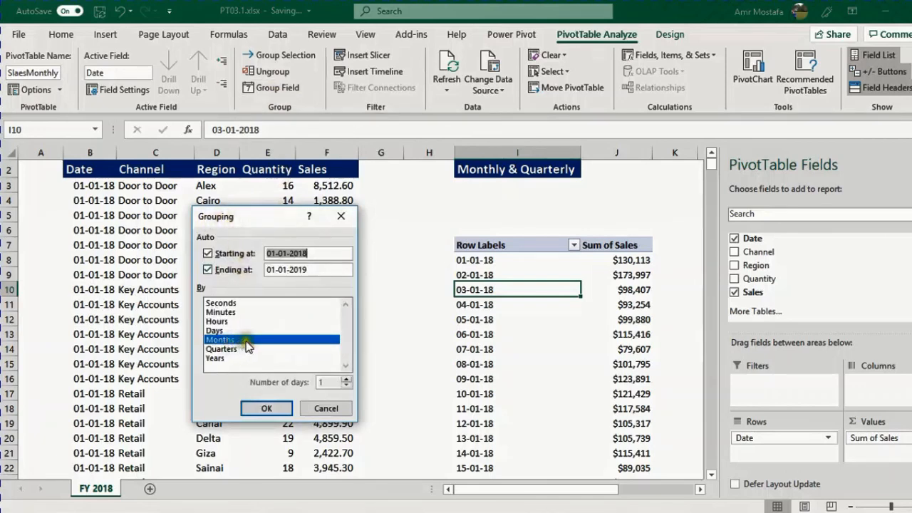
{"action": "left_click", "coordinate": [274, 410]}
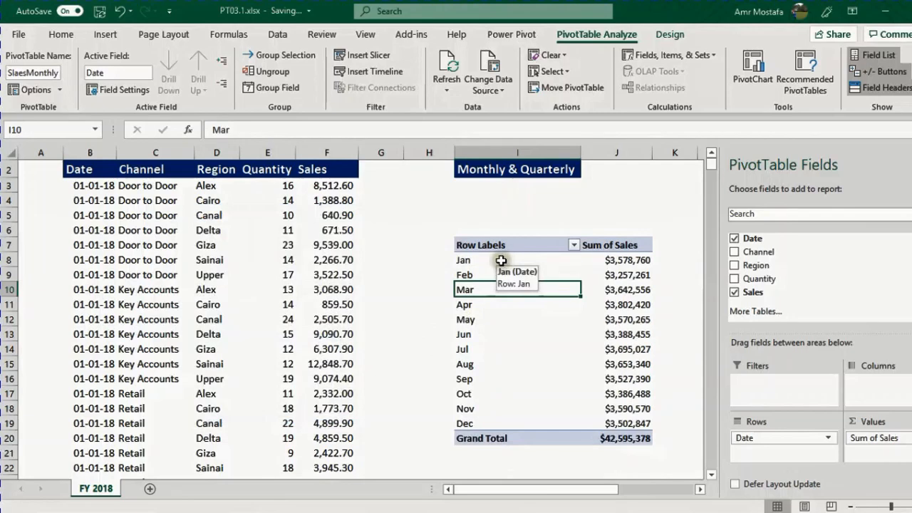
{"action": "left_click", "coordinate": [642, 261]}
{"action": "left_click_drag", "start_coordinate": [643, 276], "coordinate": [636, 422]}
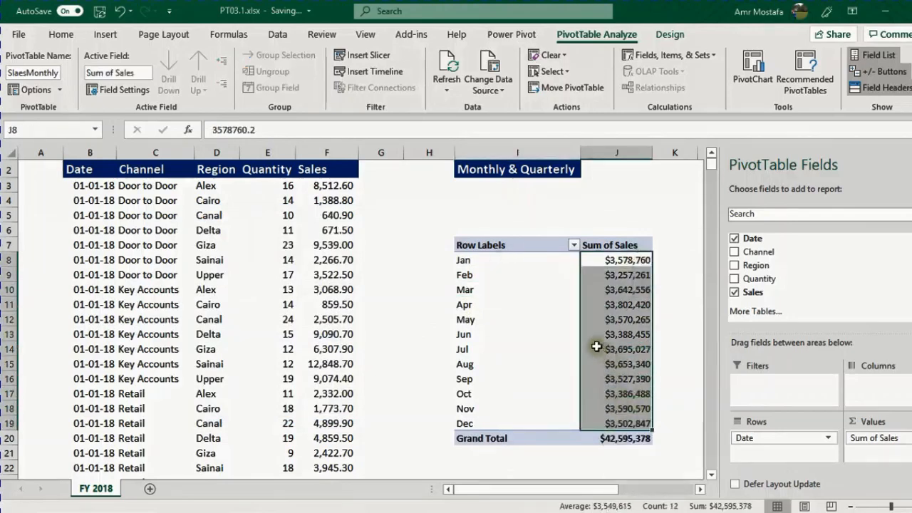
Step: Regroup the PivotTable's Date field by both Days and Months
{"action": "left_click", "coordinate": [474, 292]}
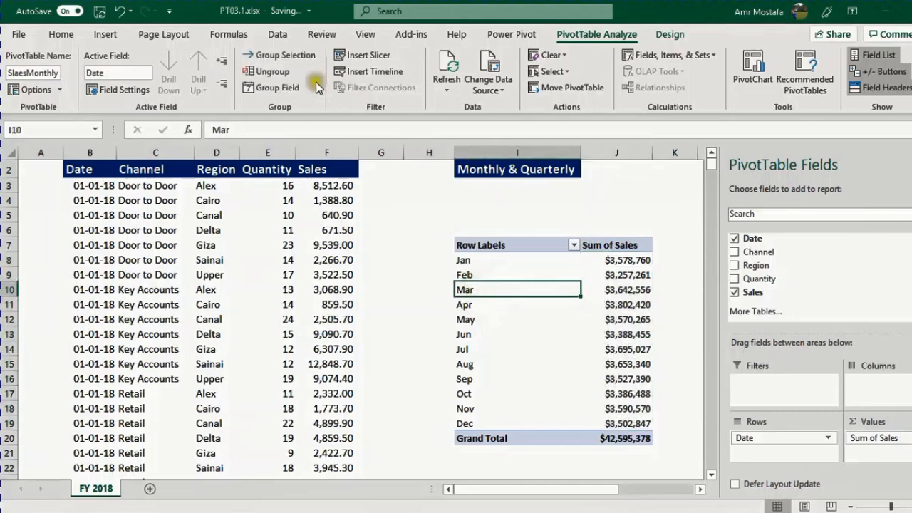
{"action": "left_click", "coordinate": [290, 88]}
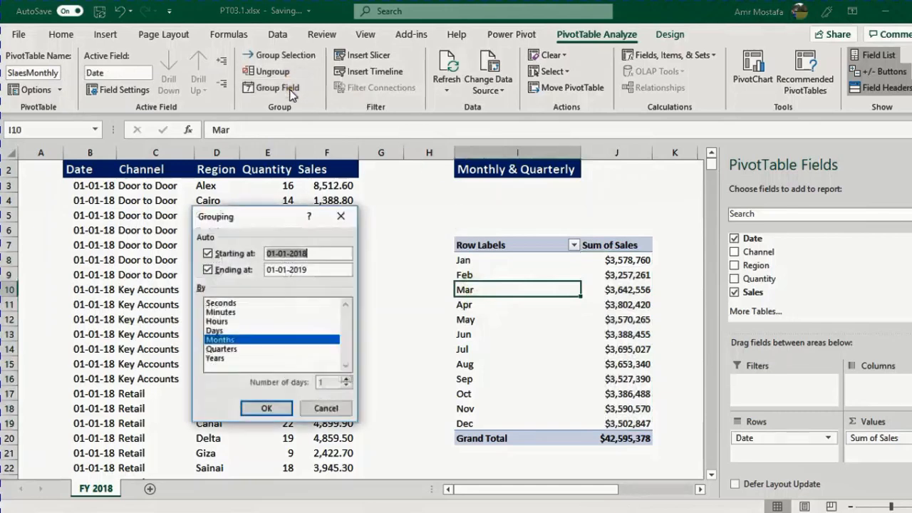
{"action": "left_click", "coordinate": [221, 331]}
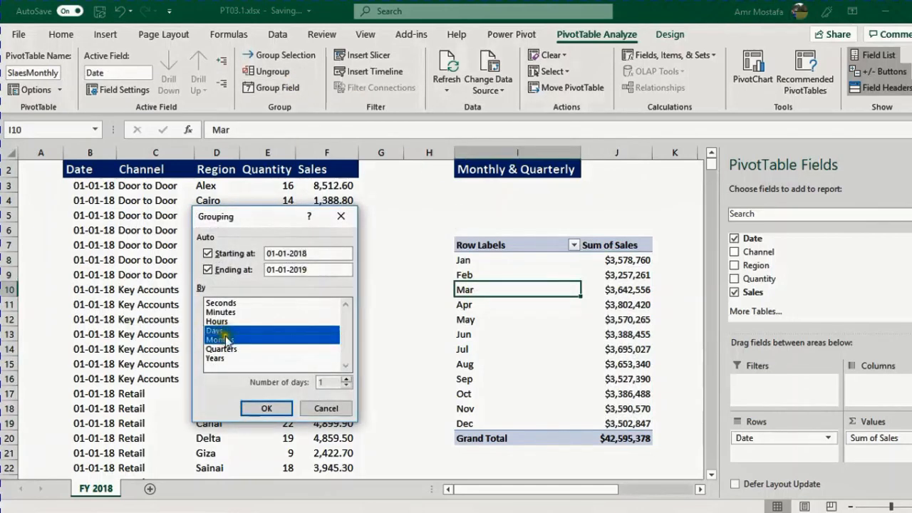
{"action": "left_click", "coordinate": [278, 414]}
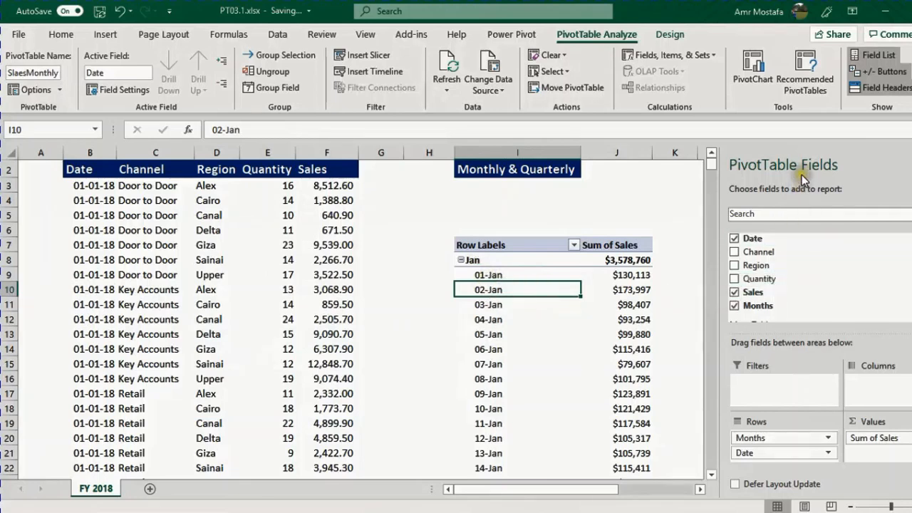
{"action": "left_click_drag", "start_coordinate": [776, 303], "coordinate": [495, 348]}
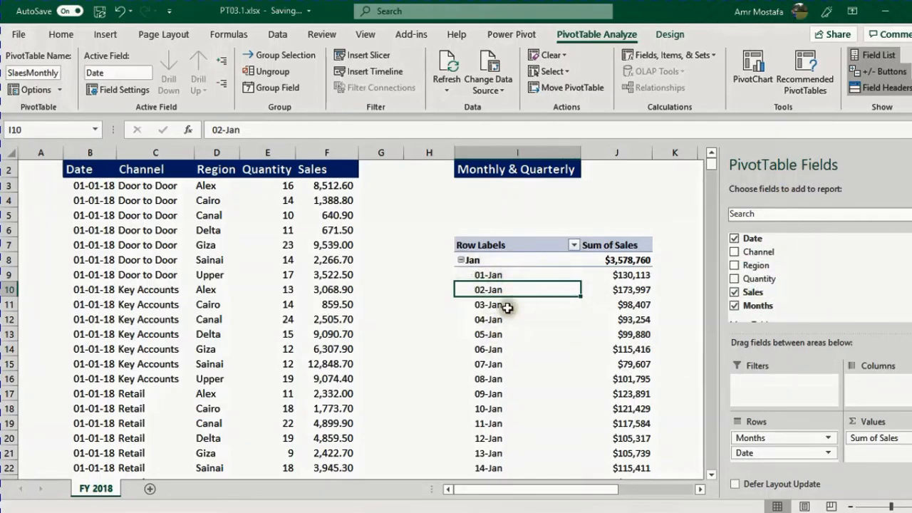
Step: Collapse the daily details of January, February and the entire Months field, and expand the entire field again
{"action": "left_click", "coordinate": [462, 260]}
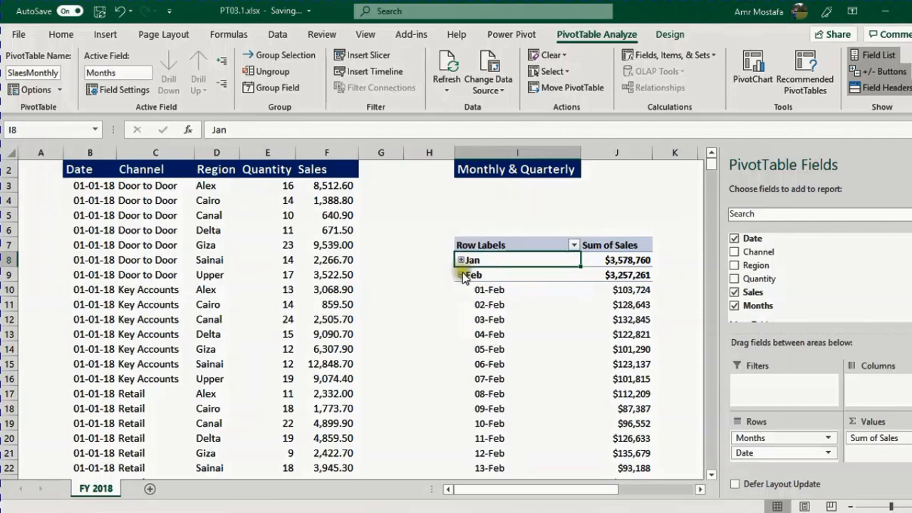
{"action": "left_click", "coordinate": [461, 275]}
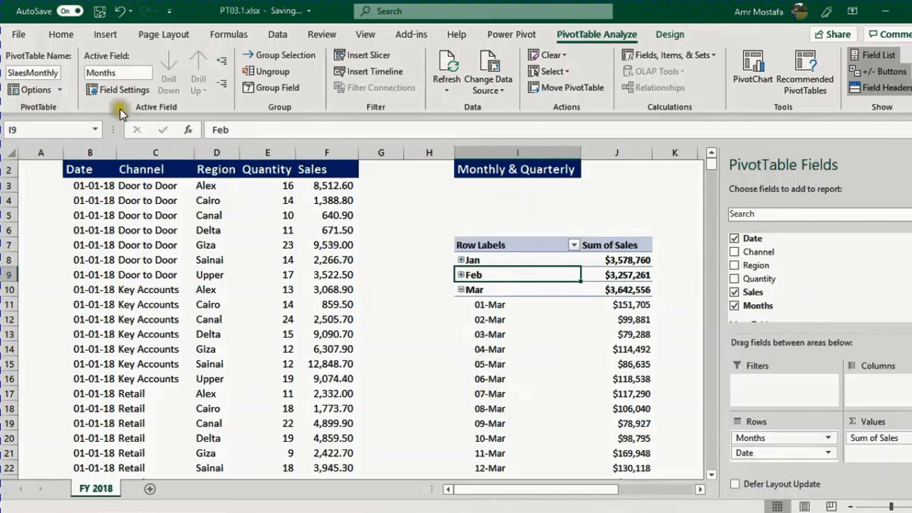
{"action": "left_click", "coordinate": [221, 85]}
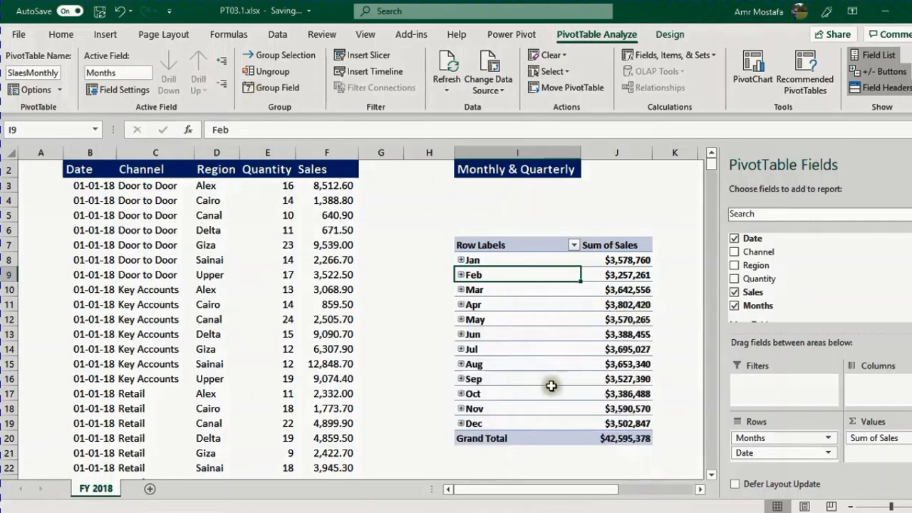
{"action": "left_click", "coordinate": [223, 65]}
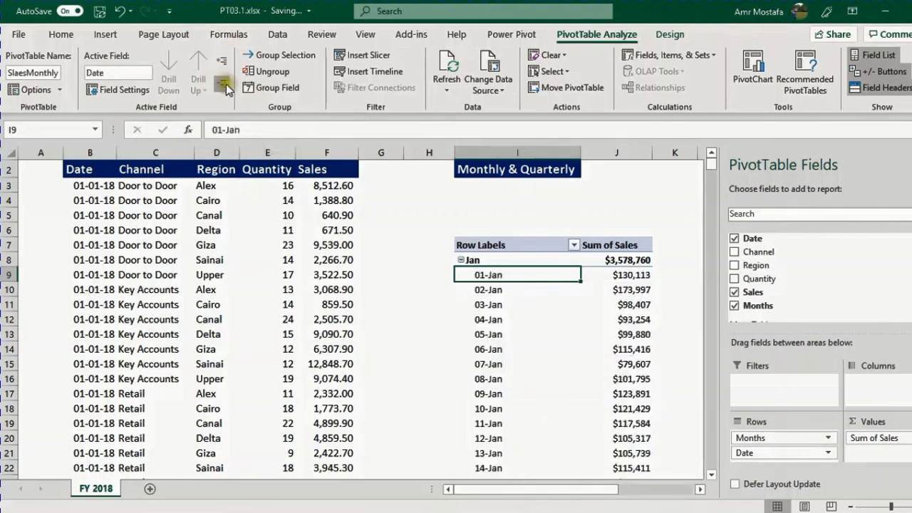
Step: Collapse the entire Months field, remove the Date field from the PivotTable, and select the month labels January to December
{"action": "left_click", "coordinate": [225, 87]}
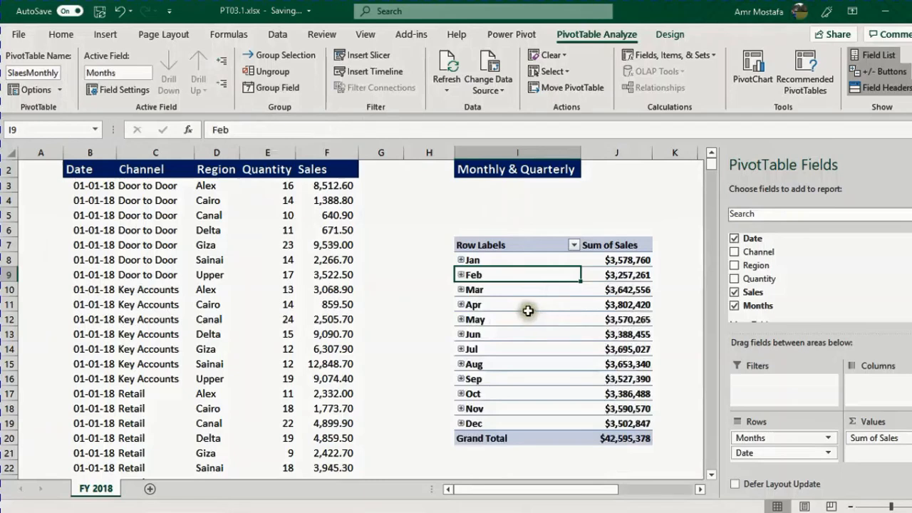
{"action": "left_click", "coordinate": [738, 238]}
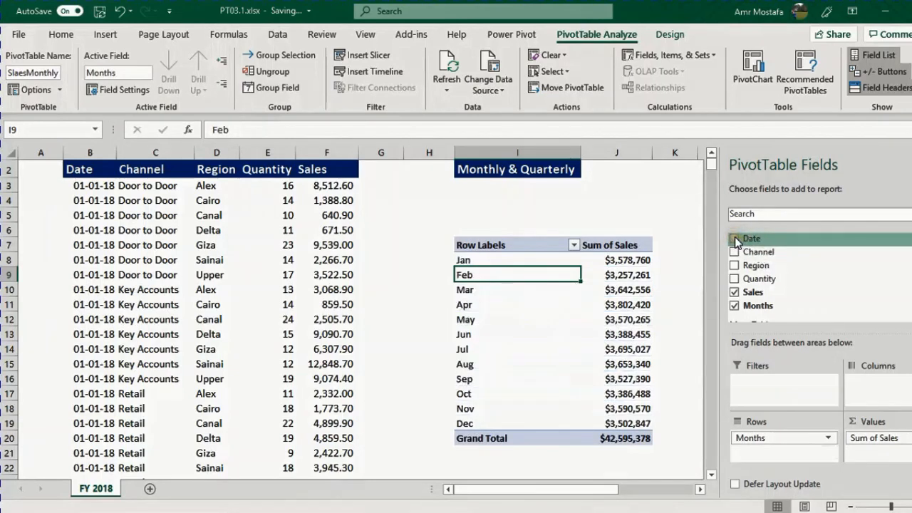
{"action": "left_click", "coordinate": [509, 260]}
{"action": "left_click_drag", "start_coordinate": [510, 260], "coordinate": [509, 422]}
Step: Regroup the PivotTable's date rows by Days, Months and Quarters
{"action": "left_click", "coordinate": [504, 304]}
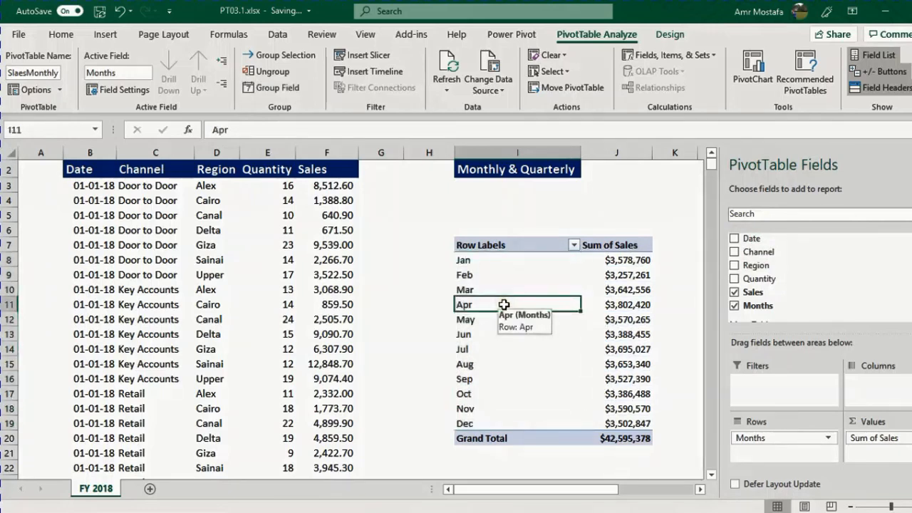
{"action": "left_click", "coordinate": [292, 90]}
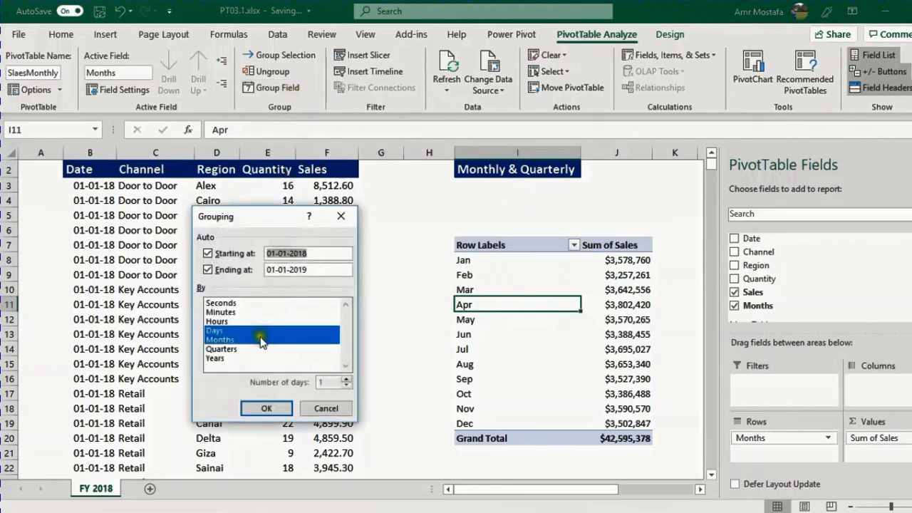
{"action": "left_click", "coordinate": [240, 349]}
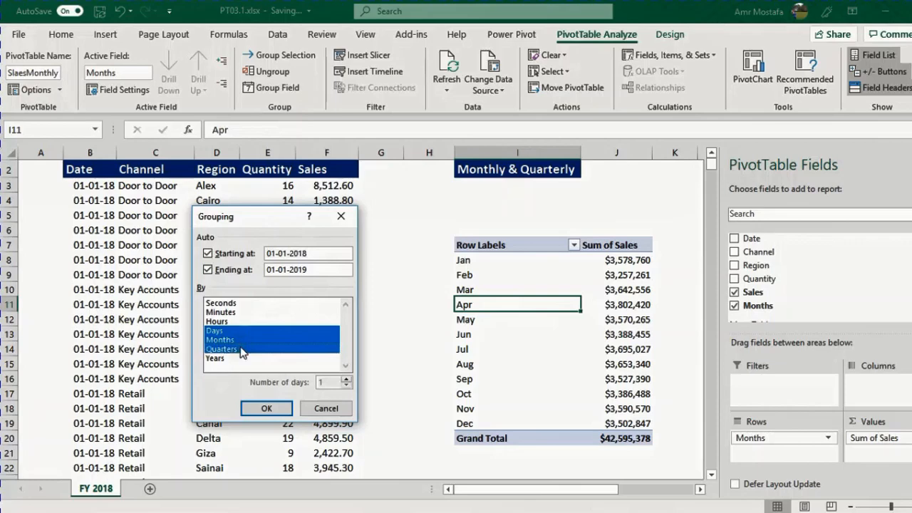
{"action": "left_click", "coordinate": [269, 408]}
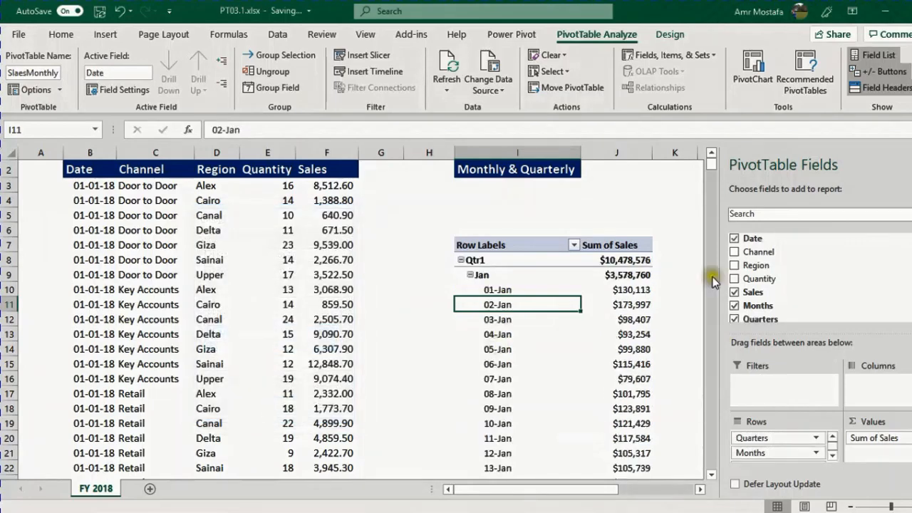
Step: Remove the daily Date field from the PivotTable, keeping Quarters and Months as rows, and review the quarterly layout
{"action": "scroll", "coordinate": [823, 282], "scroll_direction": "down", "scroll_amount": 1}
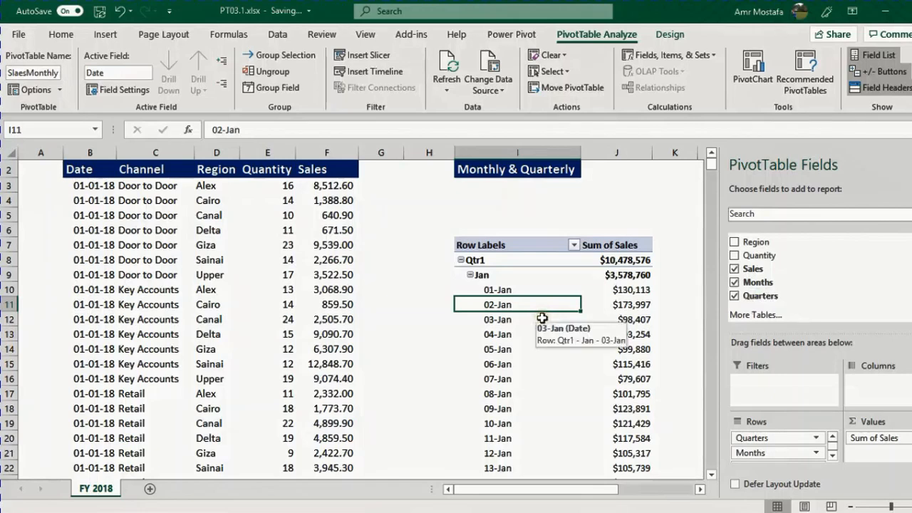
{"action": "scroll", "coordinate": [818, 268], "scroll_direction": "up", "scroll_amount": 1}
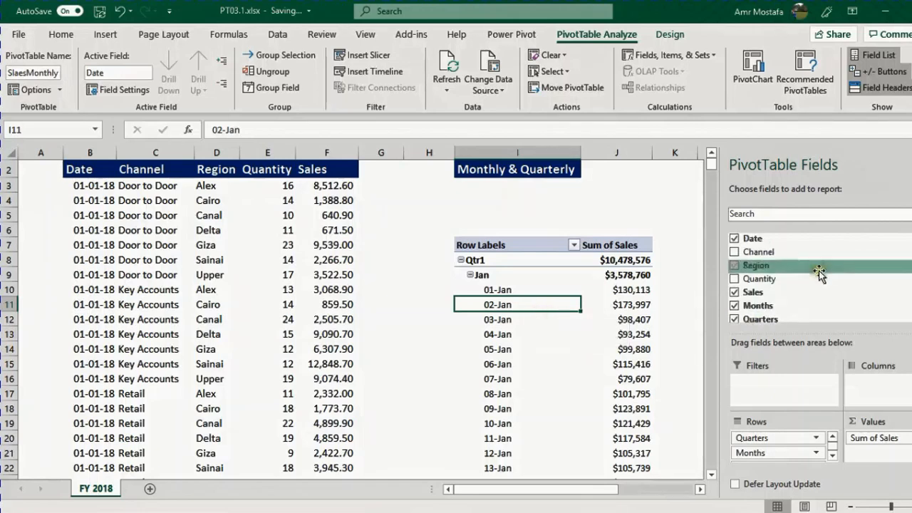
{"action": "left_click", "coordinate": [735, 240]}
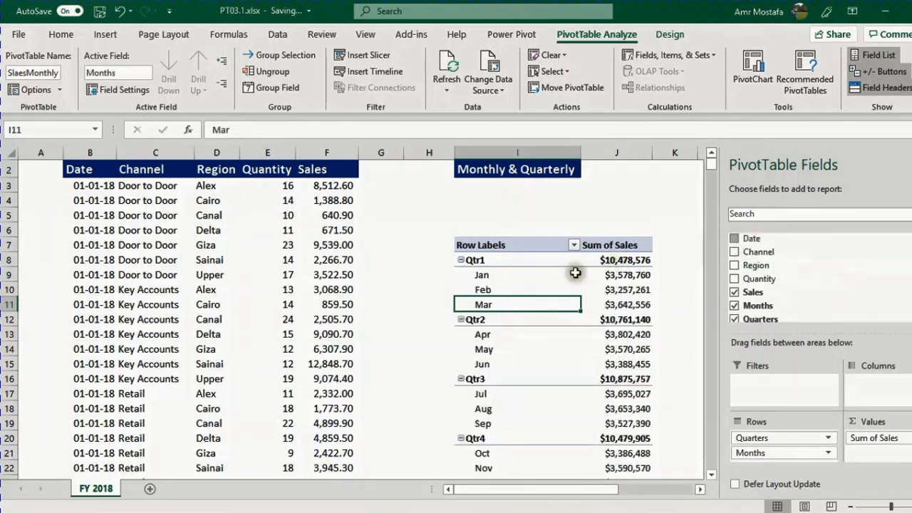
{"action": "left_click", "coordinate": [501, 259]}
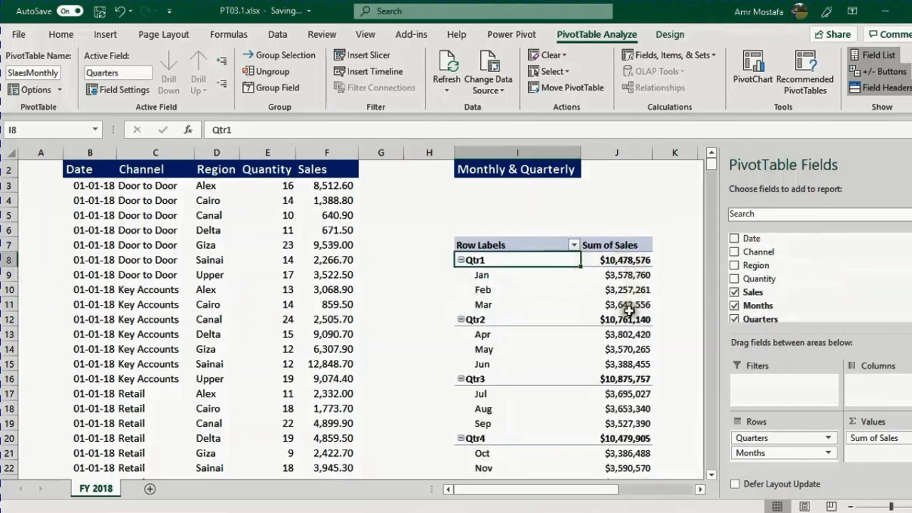
{"action": "scroll", "coordinate": [558, 354], "scroll_direction": "down", "scroll_amount": 1}
{"action": "scroll", "coordinate": [558, 353], "scroll_direction": "up", "scroll_amount": 1}
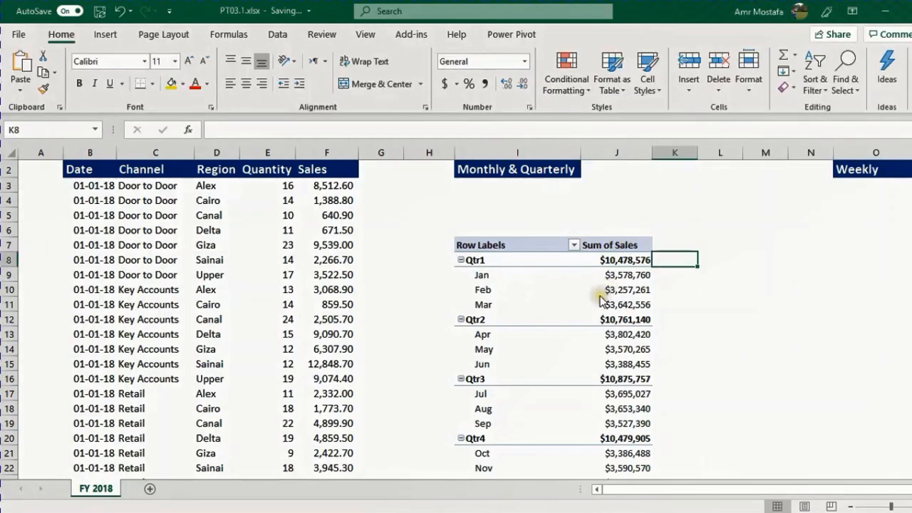
Step: Copy the whole Monthly & Quarterly PivotTable and paste it at cell O7 under the Weekly heading
{"action": "scroll", "coordinate": [375, 253], "scroll_direction": "right", "scroll_amount": 2}
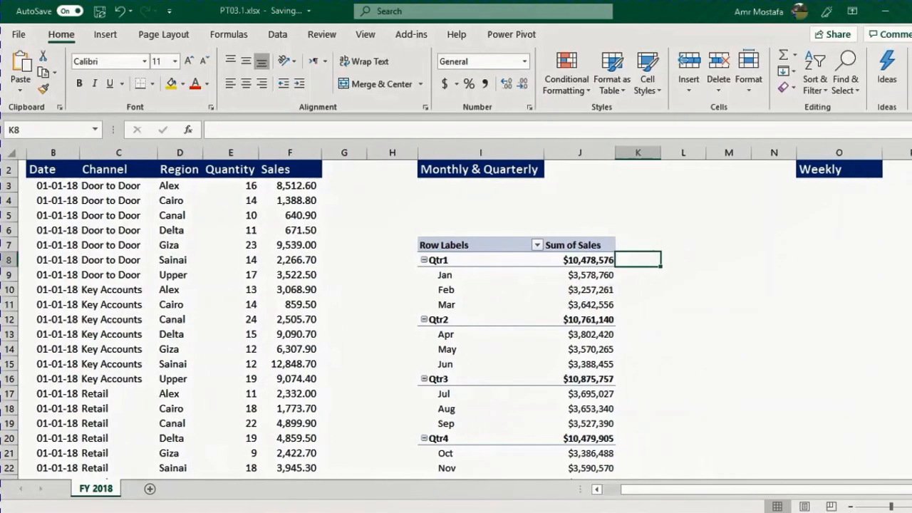
{"action": "left_click", "coordinate": [376, 246]}
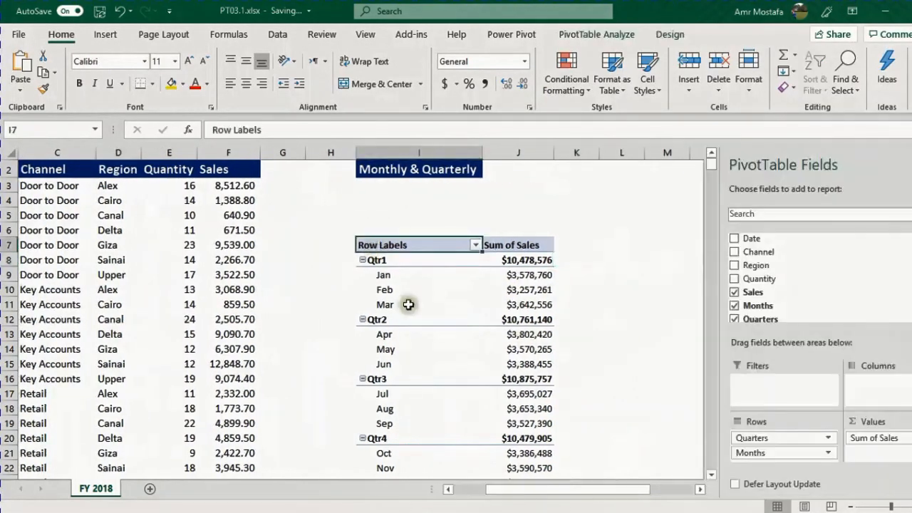
{"action": "key", "text": "ctrl+a"}
{"action": "key", "text": "ctrl+c"}
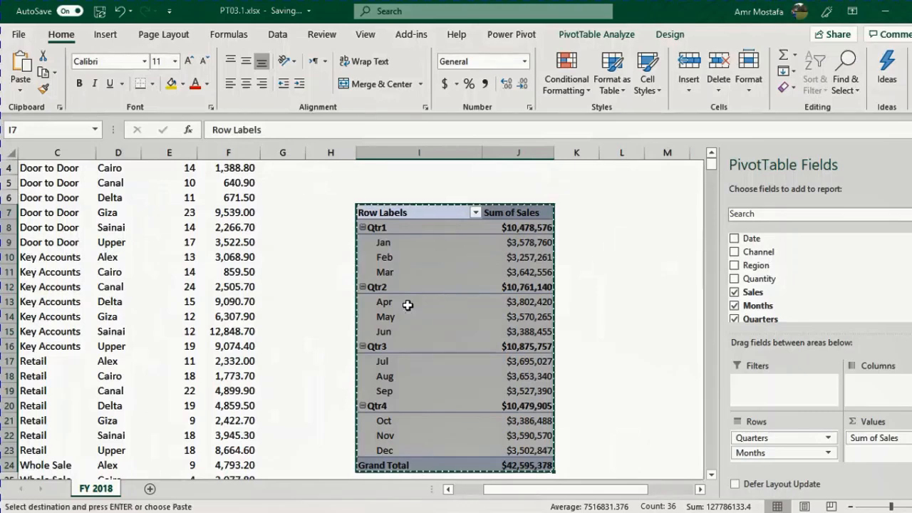
{"action": "key", "text": "Right"}
{"action": "key", "text": "Right"}
{"action": "key", "text": "Right"}
{"action": "key", "text": "Right"}
{"action": "key", "text": "Right"}
{"action": "key", "text": "Right"}
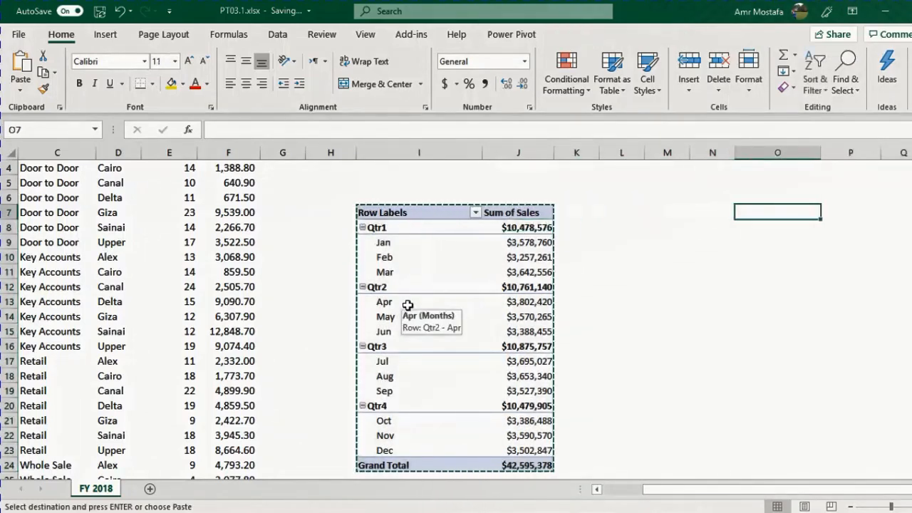
{"action": "key", "text": "ctrl+v"}
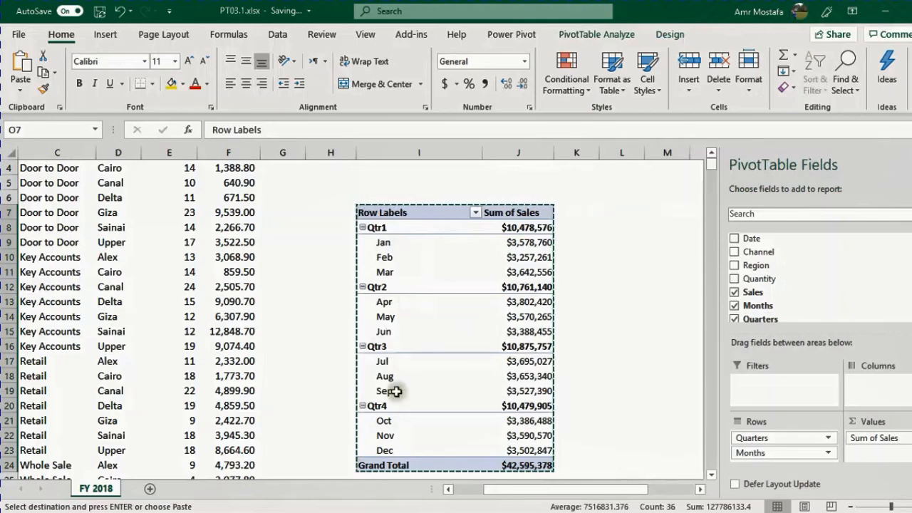
Step: Autofit column P of the pasted PivotTable and clear the copy selection
{"action": "left_click", "coordinate": [701, 490]}
{"action": "left_click", "coordinate": [701, 491]}
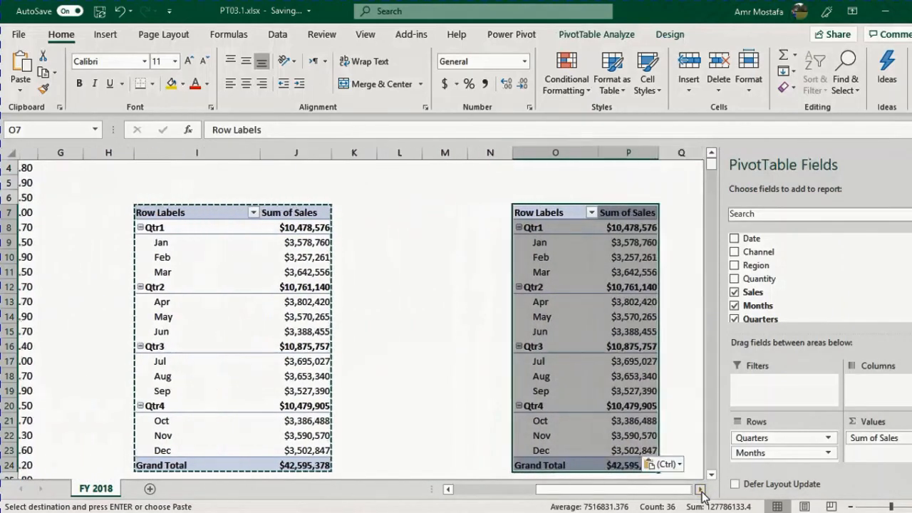
{"action": "left_click_drag", "start_coordinate": [640, 150], "coordinate": [640, 149]}
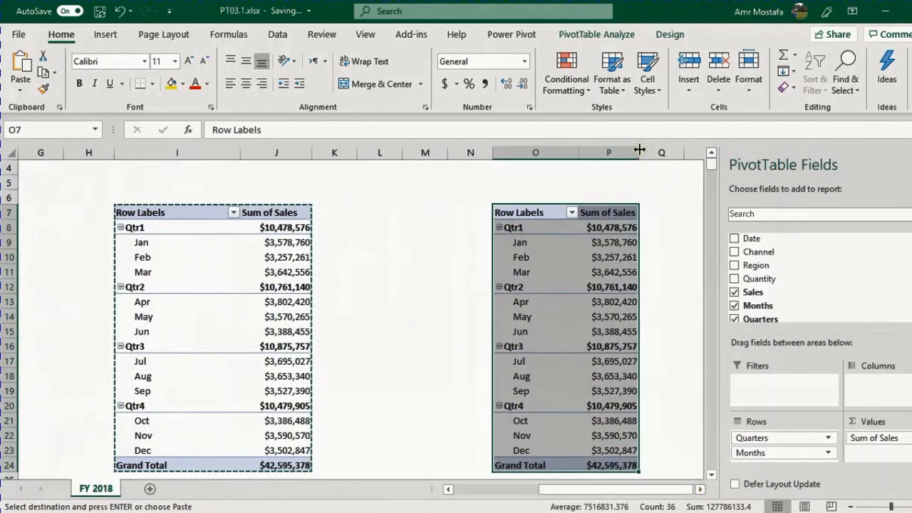
{"action": "scroll", "coordinate": [535, 314], "scroll_direction": "up", "scroll_amount": 1}
{"action": "left_click", "coordinate": [536, 305]}
{"action": "key", "text": "Escape"}
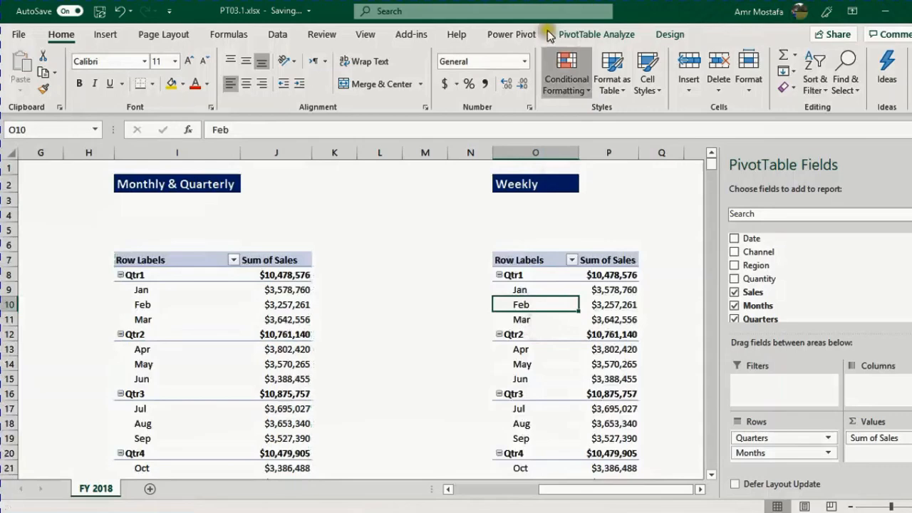
Step: Try to ungroup the dates in the Weekly PivotTable, and undo both the ungrouping and the paste at O7
{"action": "left_click", "coordinate": [587, 34]}
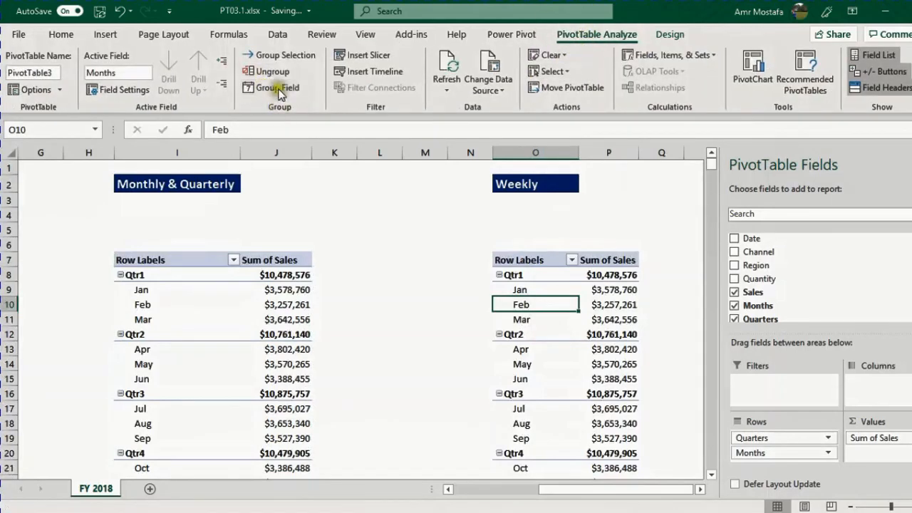
{"action": "right_click", "coordinate": [546, 304]}
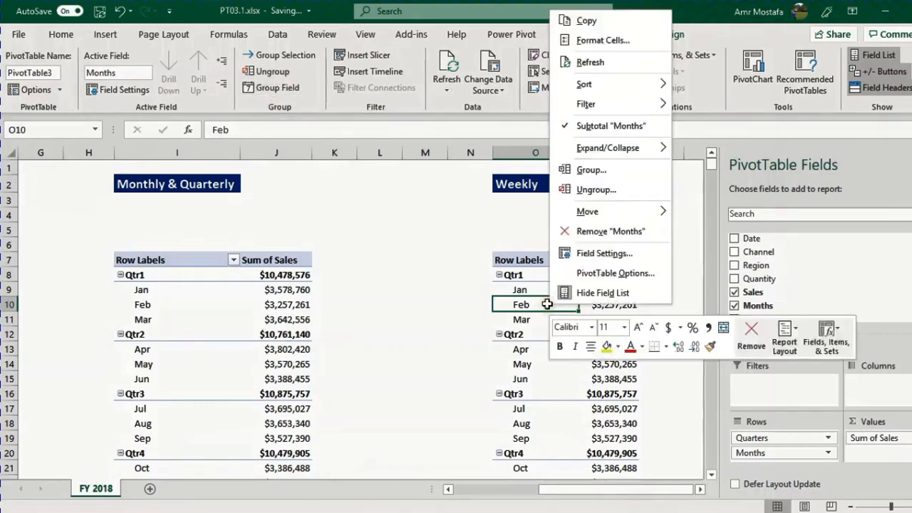
{"action": "left_click", "coordinate": [596, 190]}
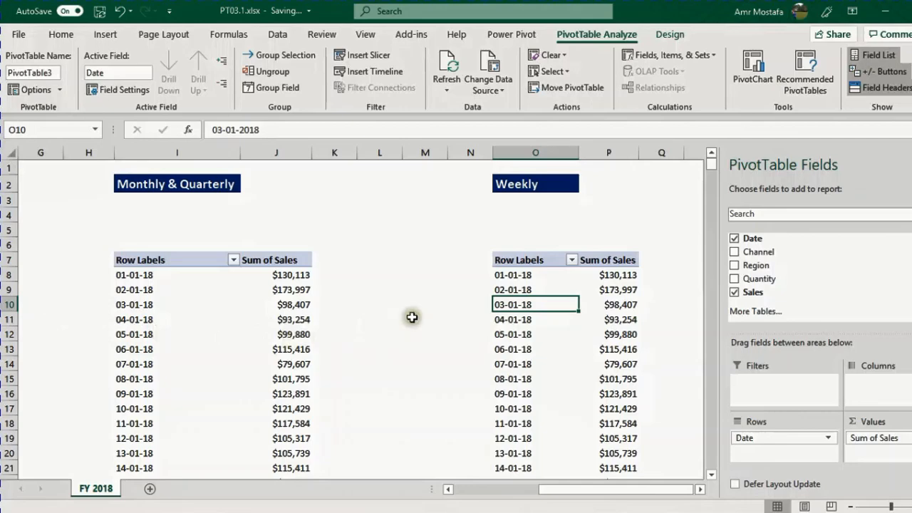
{"action": "key", "text": "ctrl+z"}
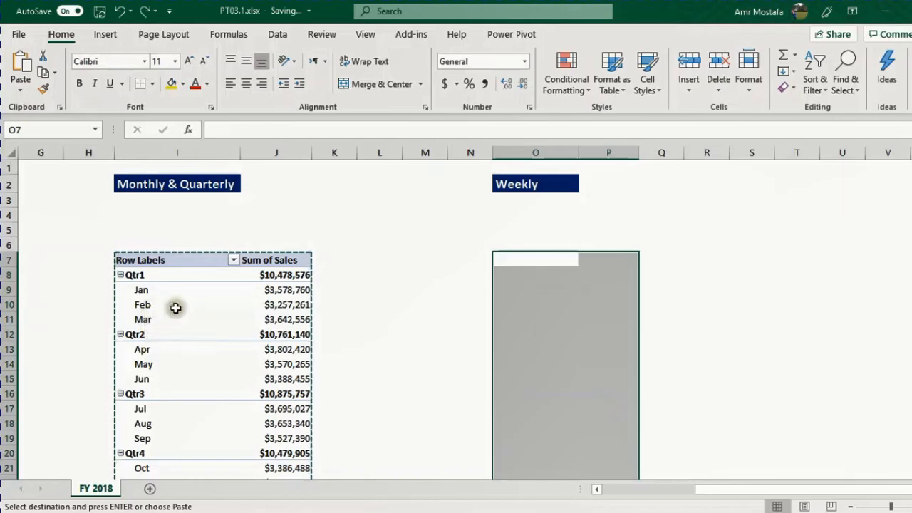
{"action": "left_click", "coordinate": [520, 271]}
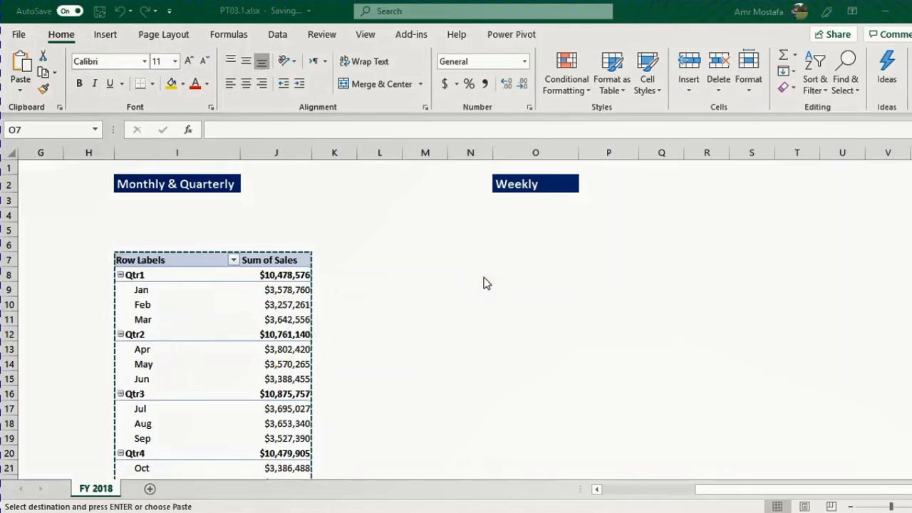
Step: Switch to the blank workbook Book1, paste the copied PivotTable at cell F5 and autofit column G
{"action": "key", "text": "alt+Tab"}
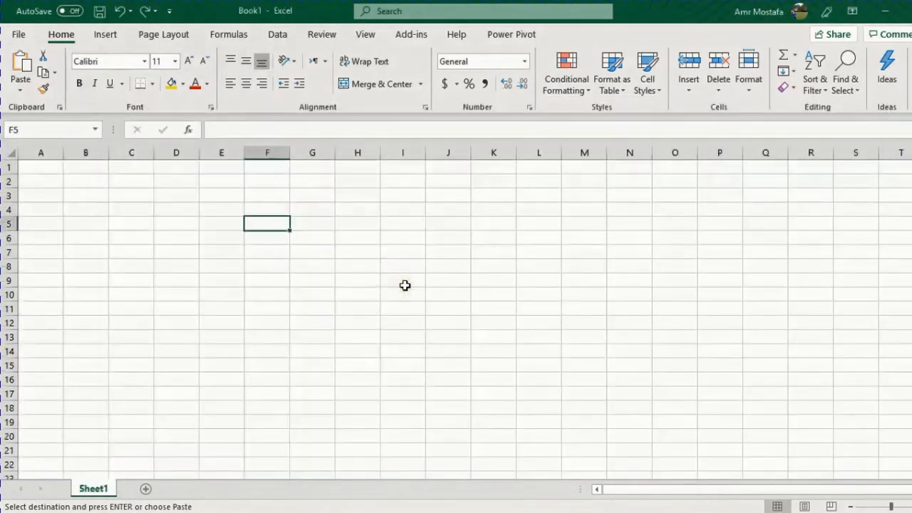
{"action": "key", "text": "ctrl+v"}
{"action": "double_click", "coordinate": [335, 153]}
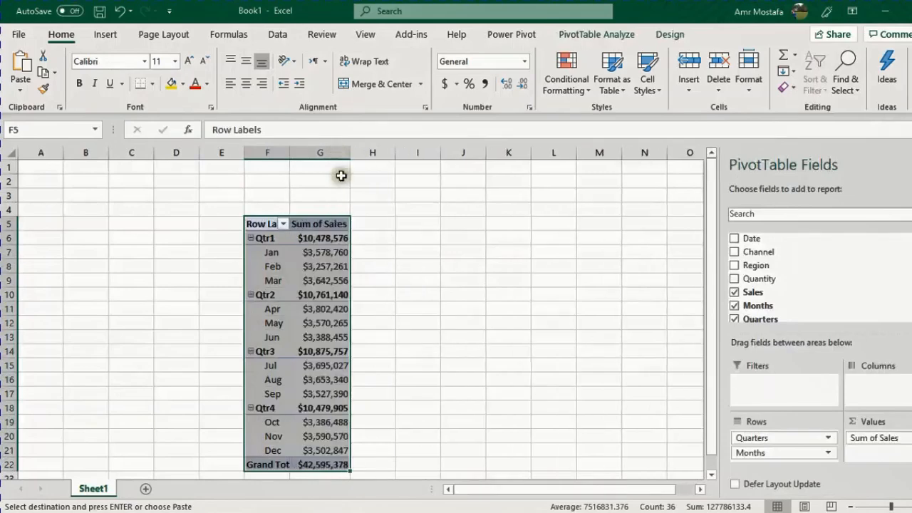
Step: Ungroup the Quarters and Months of the PivotTable in Book1 so its rows use individual dates
{"action": "left_click", "coordinate": [329, 264]}
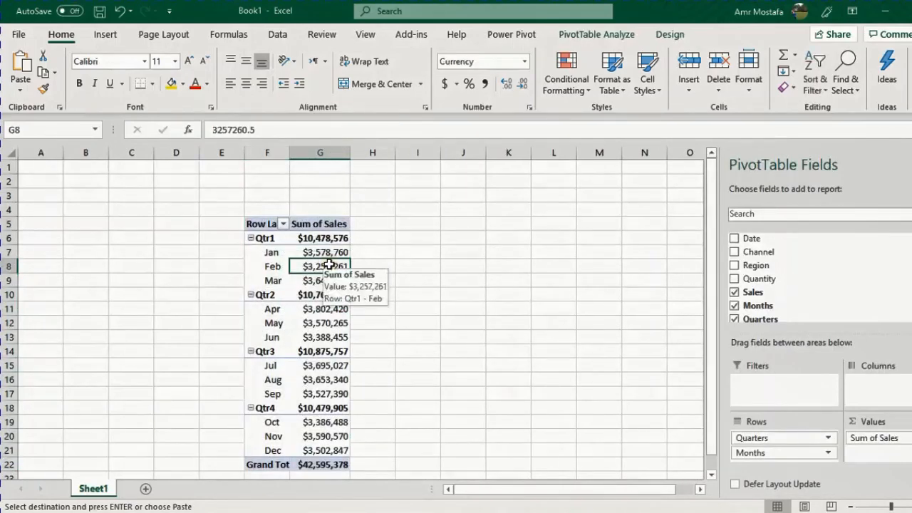
{"action": "left_click", "coordinate": [258, 266]}
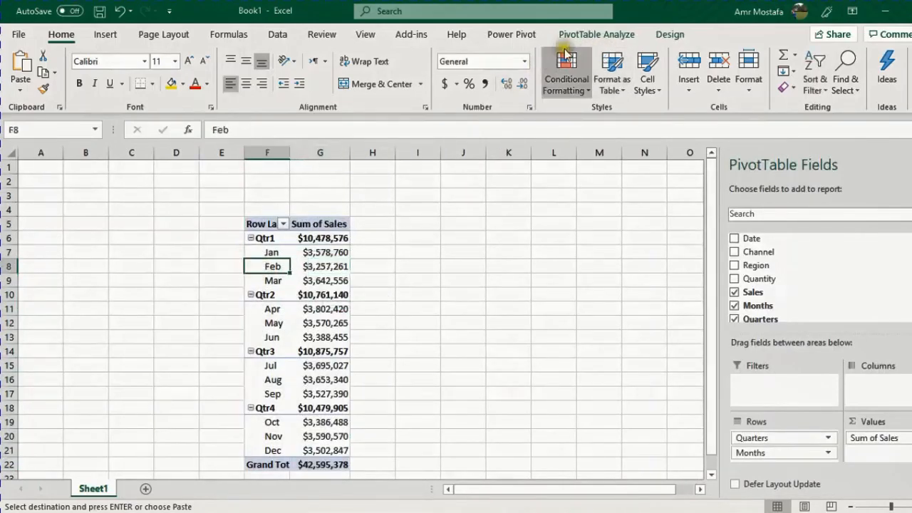
{"action": "left_click", "coordinate": [575, 34]}
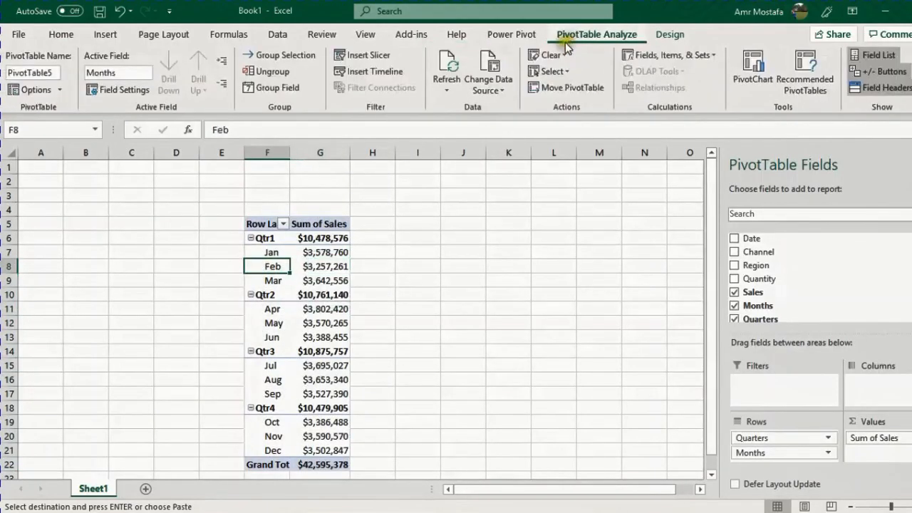
{"action": "left_click", "coordinate": [283, 77]}
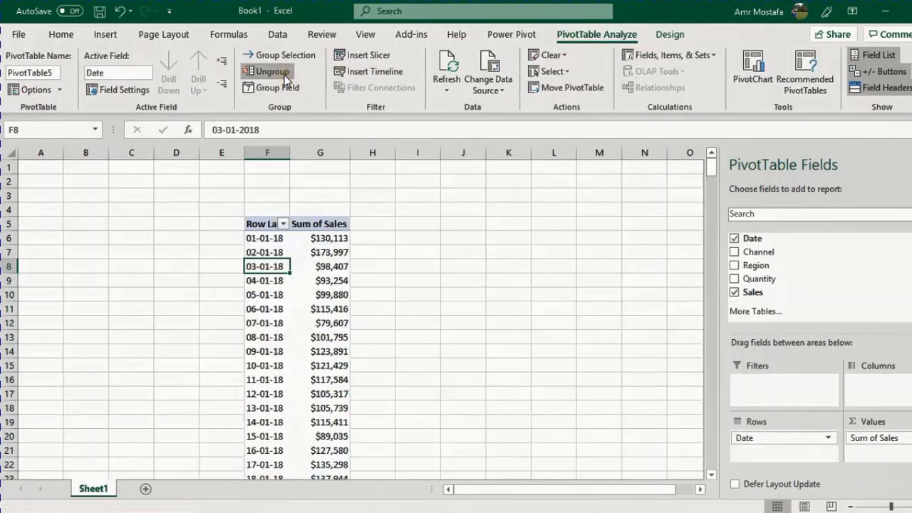
Step: Copy the entire ungrouped PivotTable from Book1 and paste it at cell O7 under Weekly in PT03.1.xlsx
{"action": "left_click", "coordinate": [261, 223]}
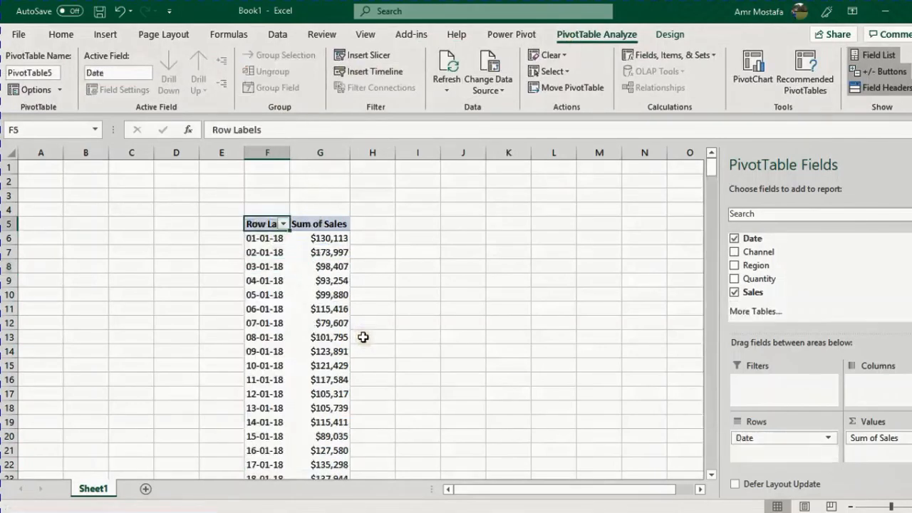
{"action": "key", "text": "shift+Right"}
{"action": "key", "text": "ctrl+shift+Down"}
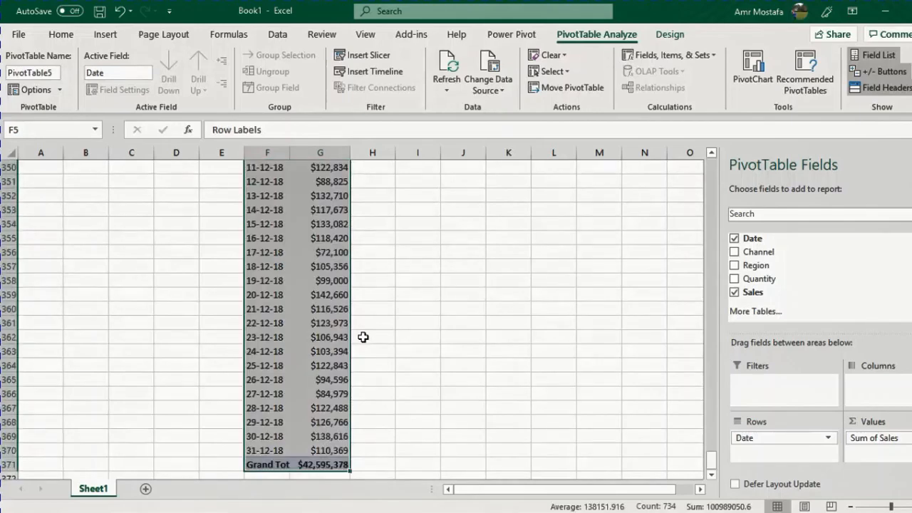
{"action": "key", "text": "ctrl+c"}
{"action": "key", "text": "ctrl+BackSpace"}
{"action": "key", "text": "alt+Tab"}
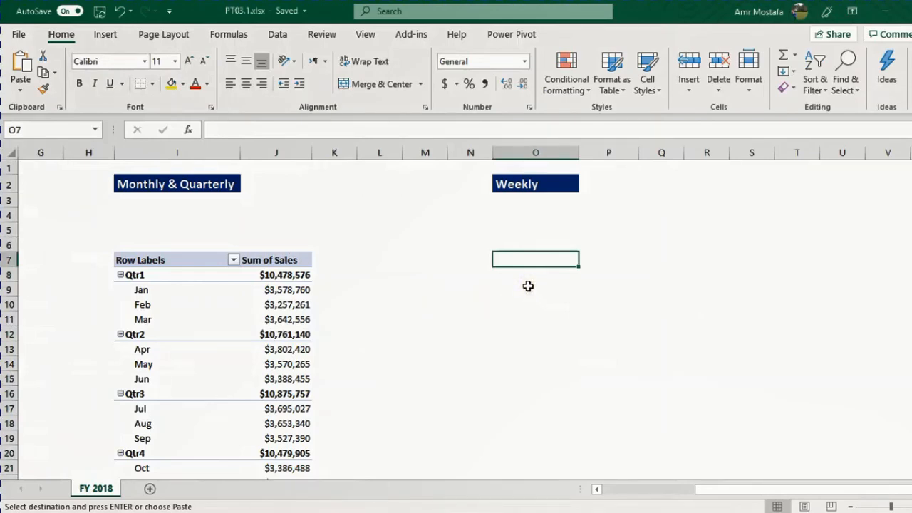
{"action": "key", "text": "ctrl+v"}
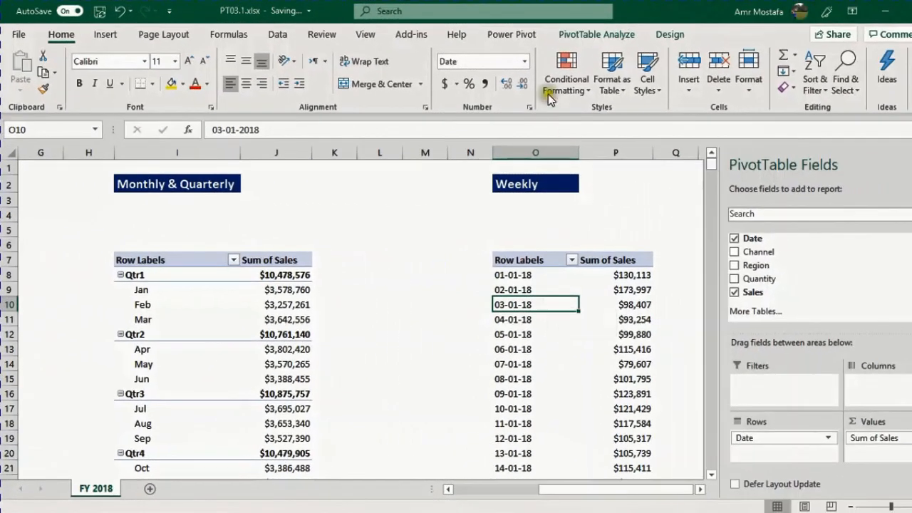
{"action": "left_click", "coordinate": [580, 36]}
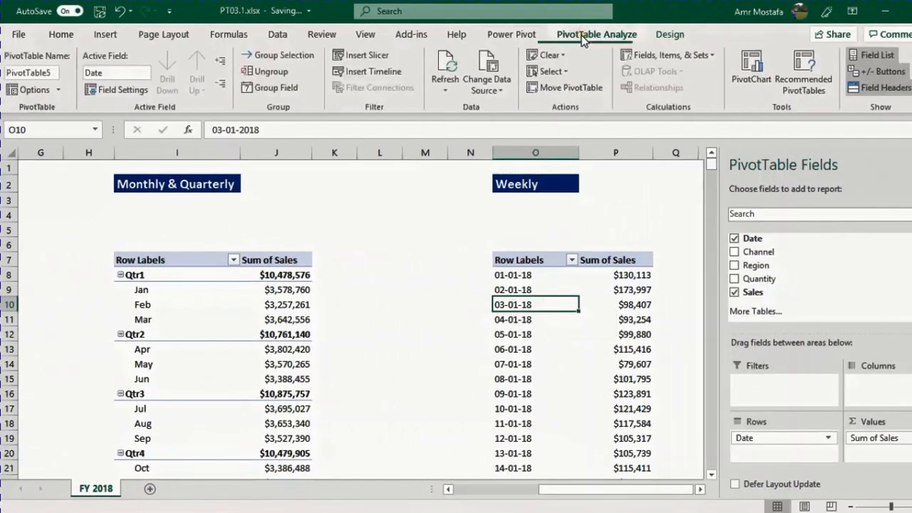
Step: Group the Date field of the Weekly PivotTable by Days only, with the number of days set to 7
{"action": "left_click", "coordinate": [298, 90]}
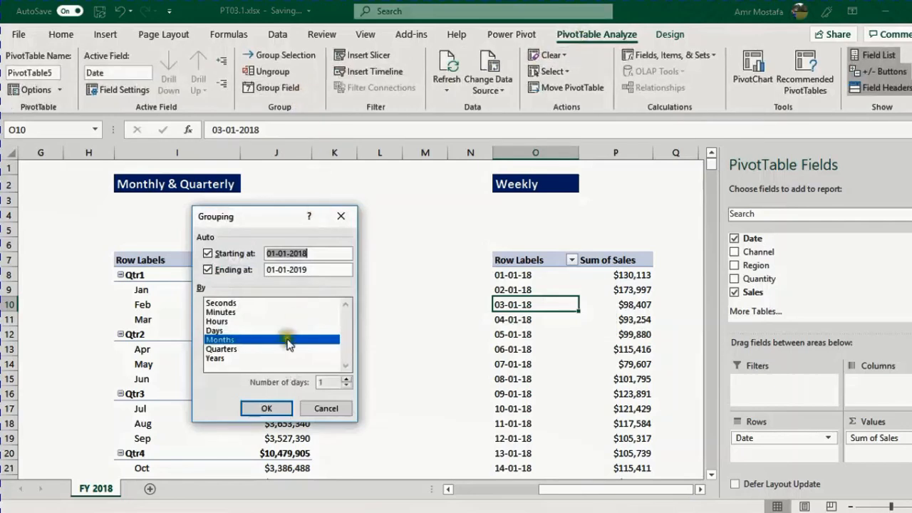
{"action": "left_click", "coordinate": [226, 332]}
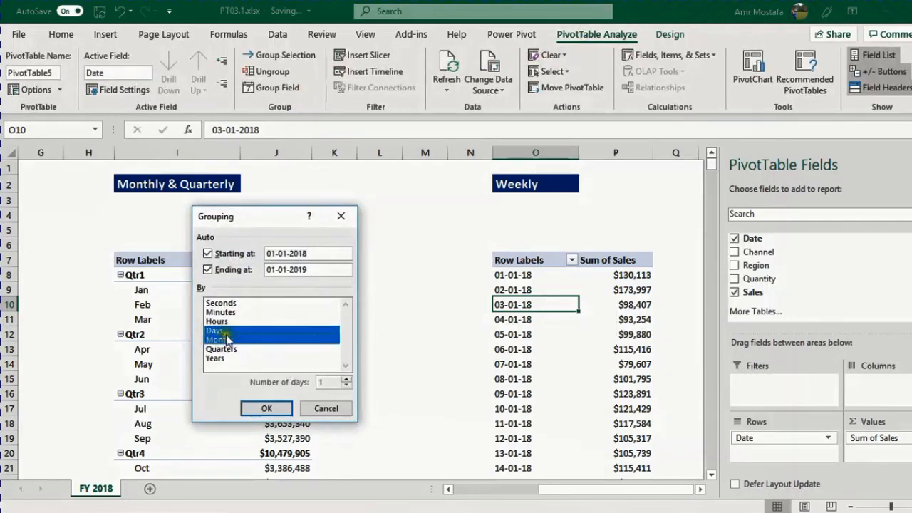
{"action": "left_click", "coordinate": [226, 340]}
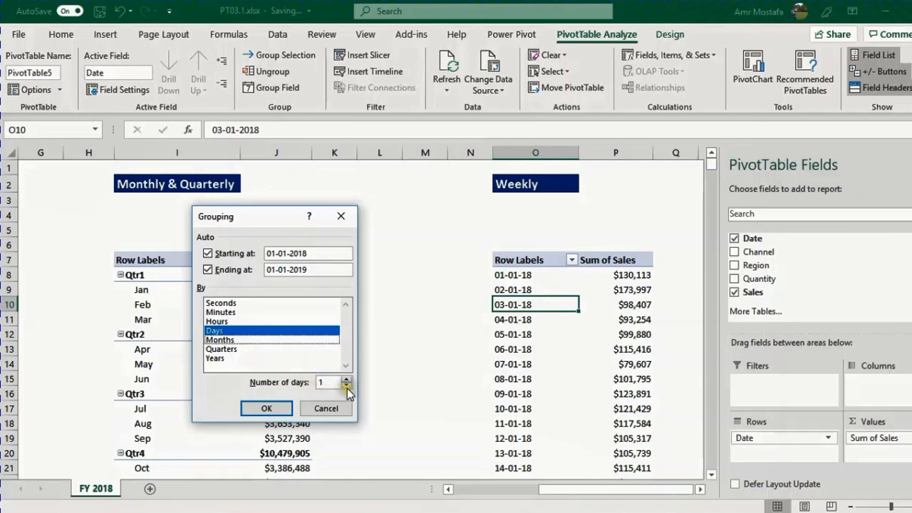
{"action": "left_click", "coordinate": [218, 341]}
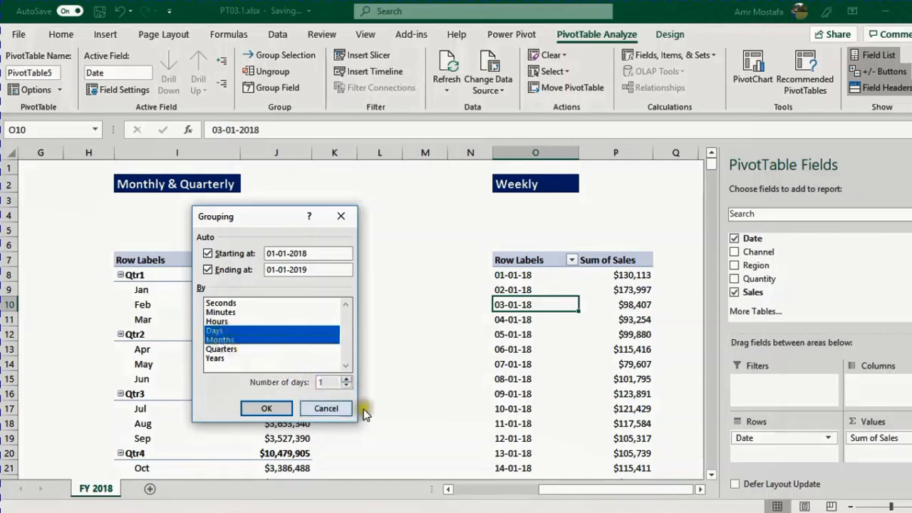
{"action": "left_click", "coordinate": [228, 341]}
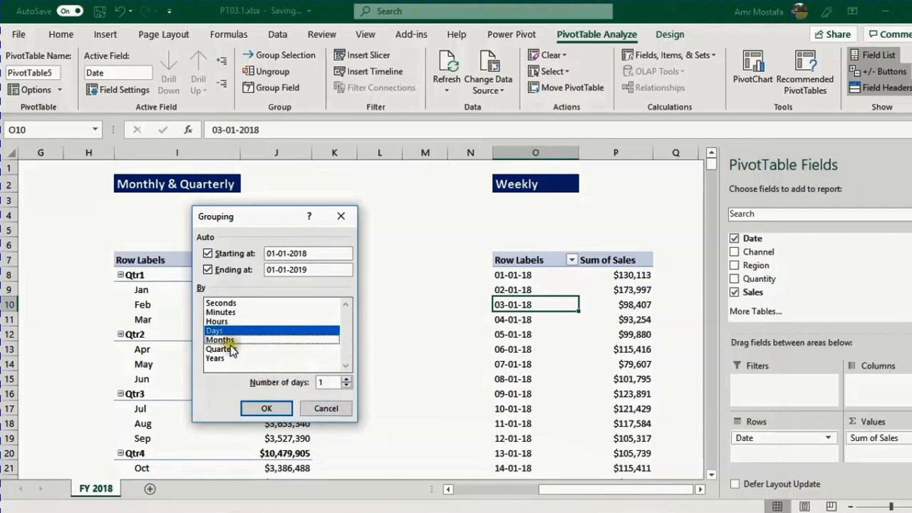
{"action": "double_click", "coordinate": [329, 384]}
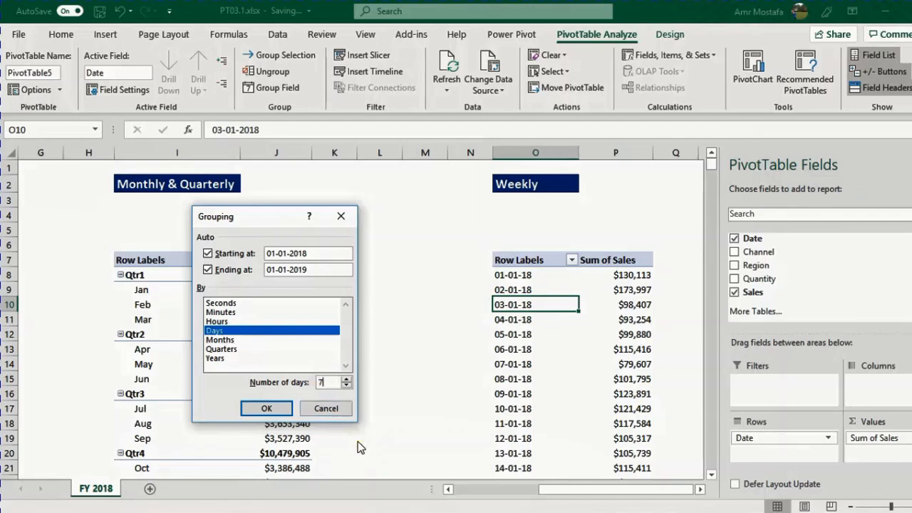
{"action": "left_click", "coordinate": [267, 409]}
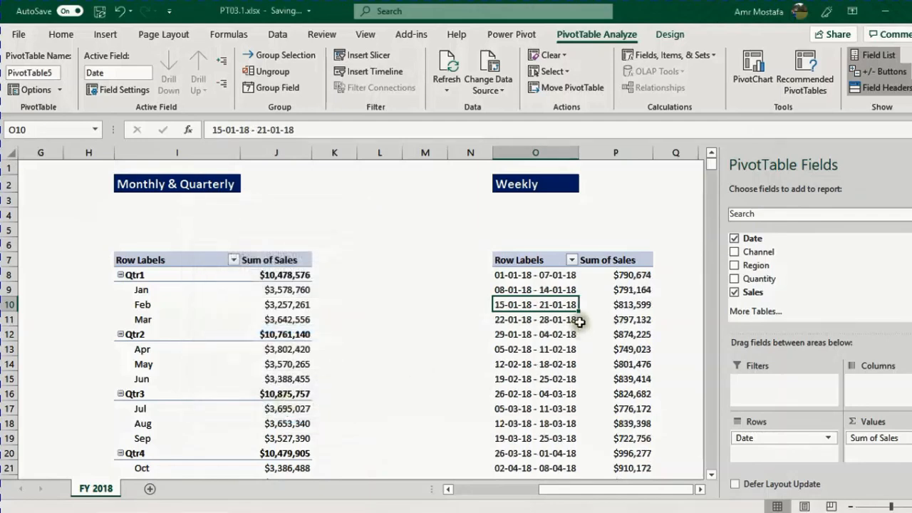
Step: Examine the Weekly PivotTable's date ranges down to its grand total and compare its grouping with the Monthly & Quarterly PivotTable beside the source data
{"action": "left_click", "coordinate": [546, 278]}
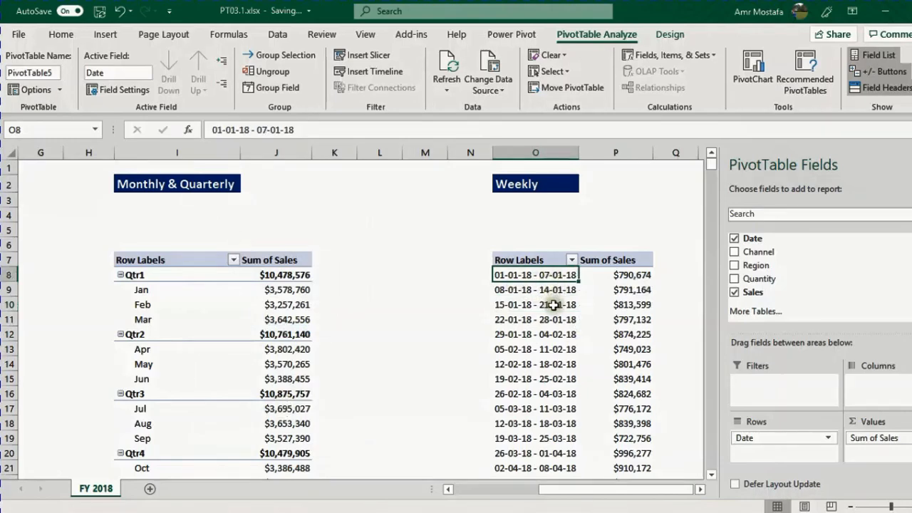
{"action": "scroll", "coordinate": [556, 283], "scroll_direction": "down", "scroll_amount": 12}
{"action": "scroll", "coordinate": [555, 305], "scroll_direction": "down", "scroll_amount": 4}
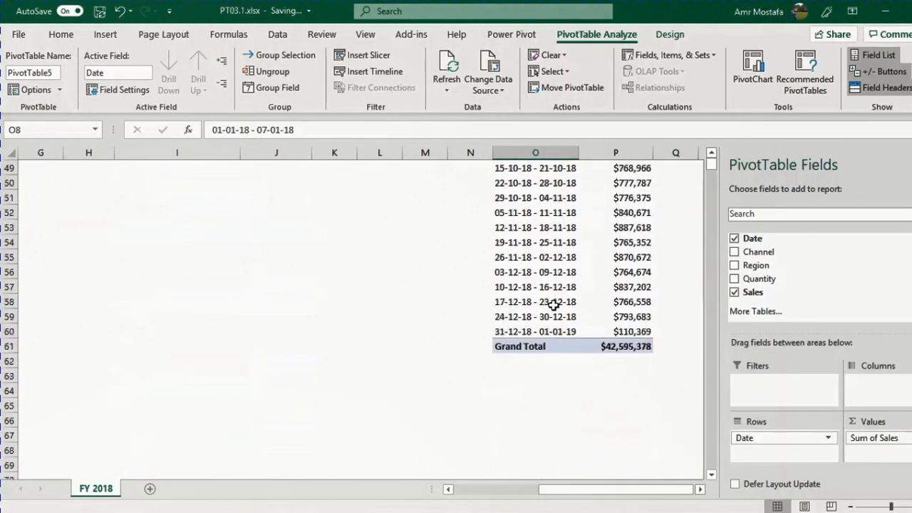
{"action": "scroll", "coordinate": [555, 305], "scroll_direction": "up", "scroll_amount": 12}
{"action": "scroll", "coordinate": [555, 304], "scroll_direction": "up", "scroll_amount": 3}
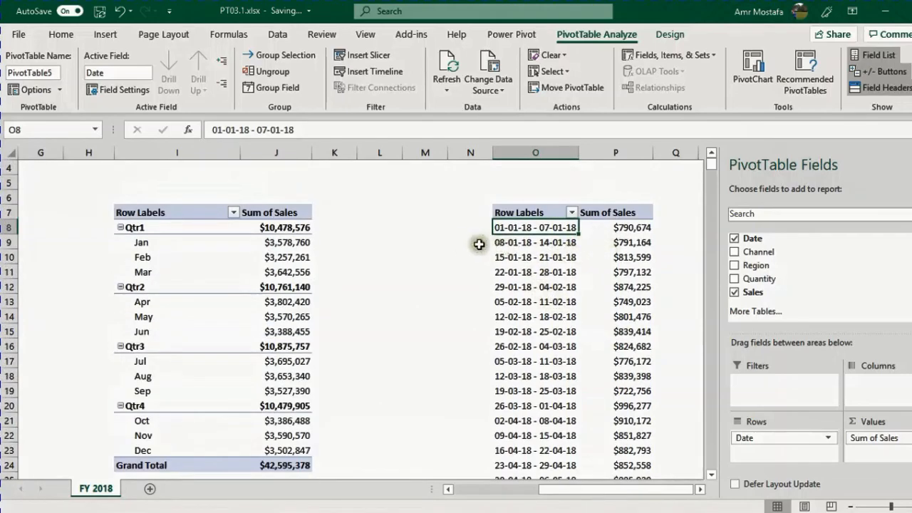
{"action": "left_click", "coordinate": [172, 242]}
{"action": "left_click", "coordinate": [167, 228]}
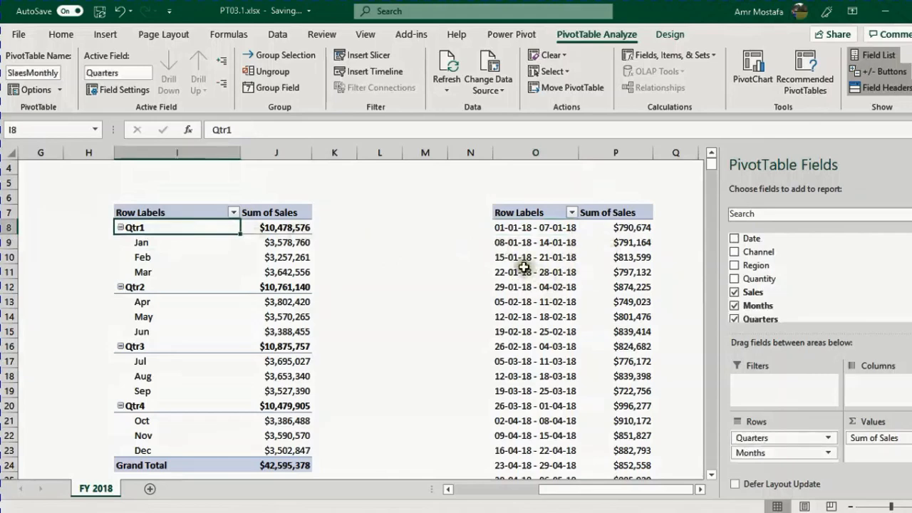
{"action": "left_click", "coordinate": [531, 272]}
{"action": "left_click_drag", "start_coordinate": [611, 489], "coordinate": [519, 489]}
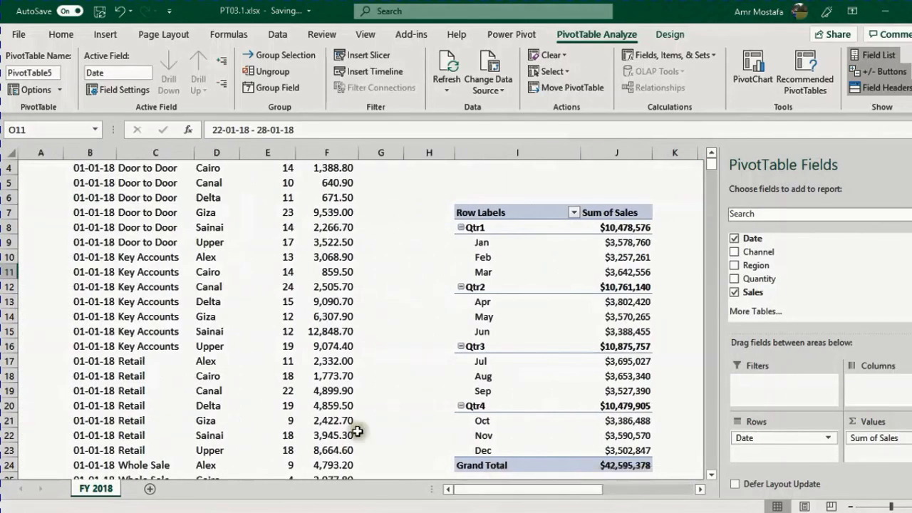
{"action": "scroll", "coordinate": [252, 343], "scroll_direction": "up", "scroll_amount": 1}
{"action": "scroll", "coordinate": [251, 343], "scroll_direction": "up", "scroll_amount": 1}
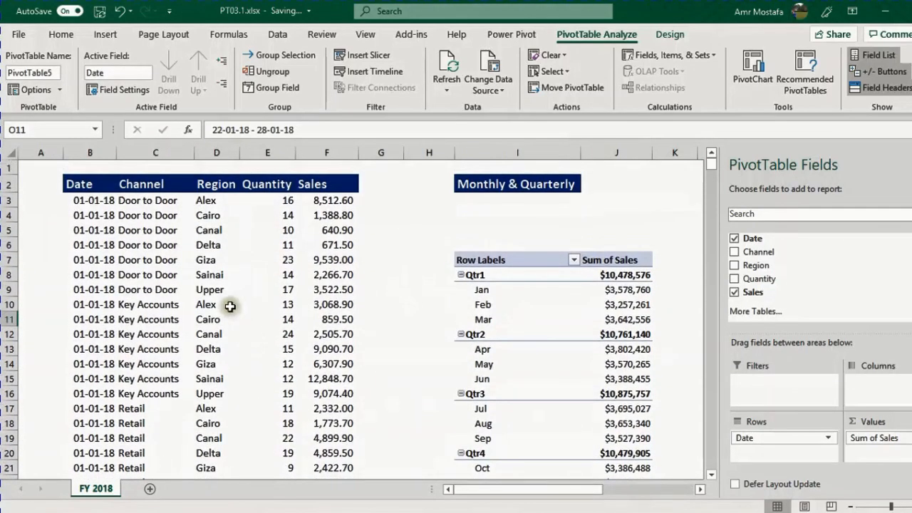